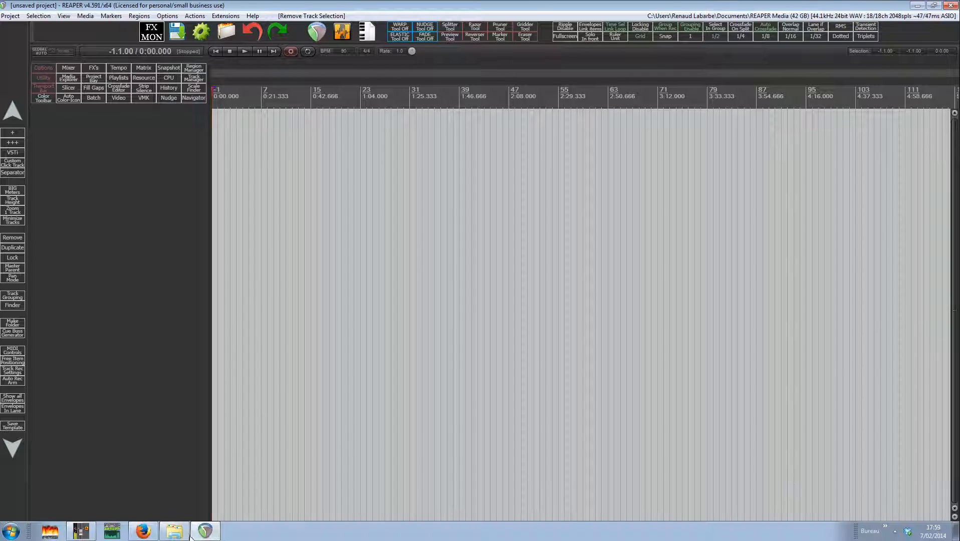
# Review the SWS extension download page, the soundcheck forum thread and the shared Soundcheck folder, and return to REAPER
pyautogui.click(143, 530)
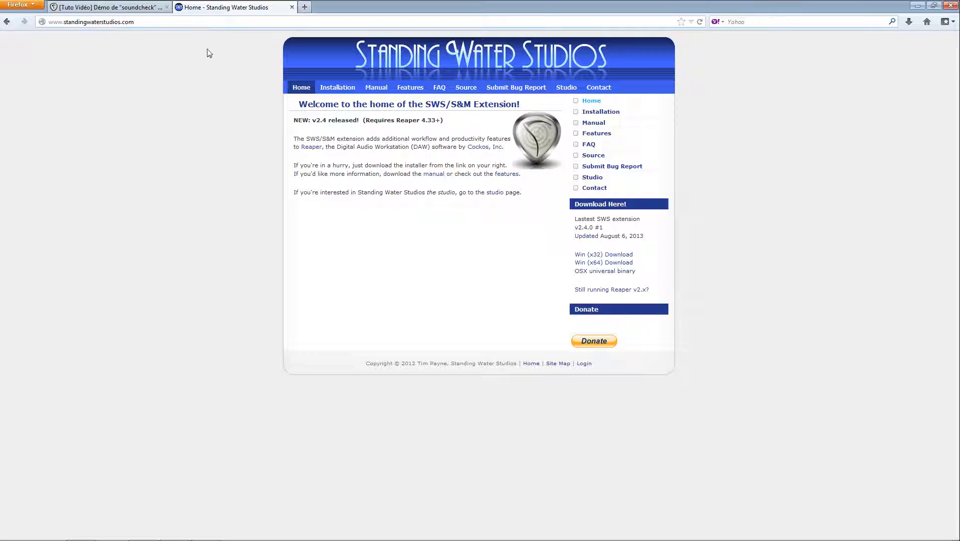
pyautogui.click(130, 10)
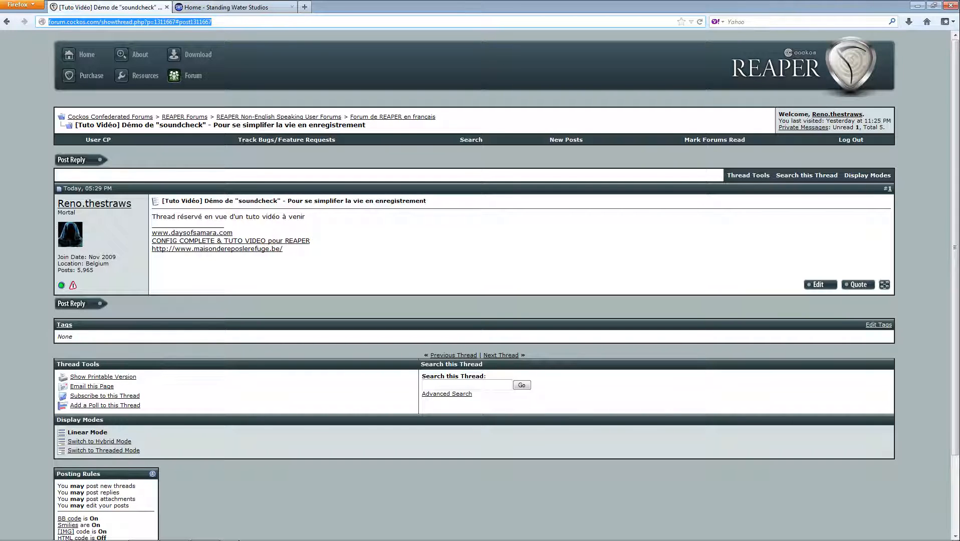
pyautogui.click(174, 531)
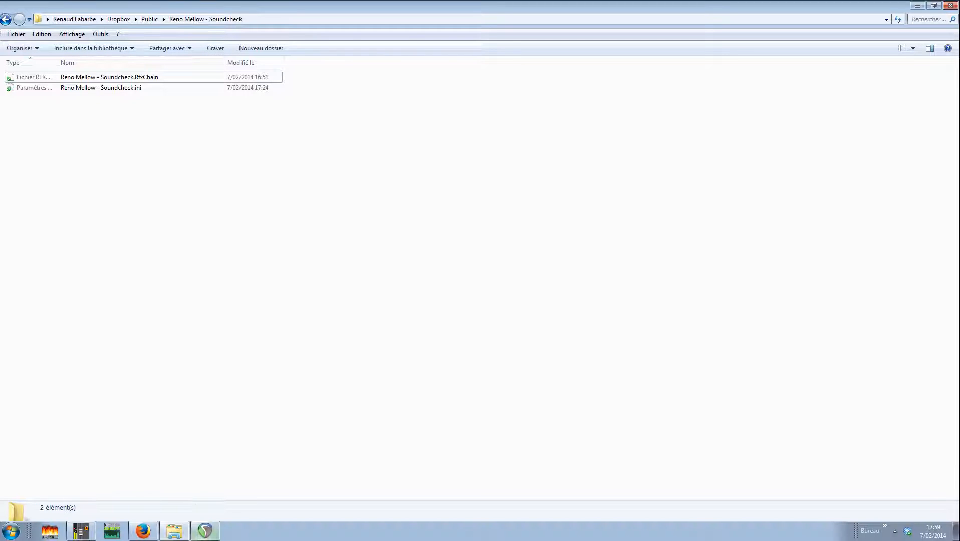
pyautogui.click(206, 532)
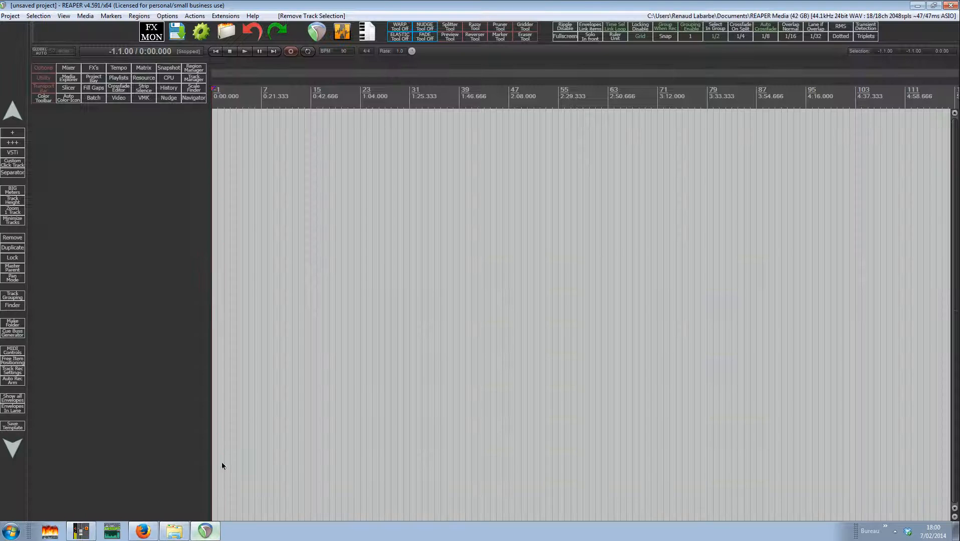
# Show the REAPER resource path in the file explorer
pyautogui.click(167, 16)
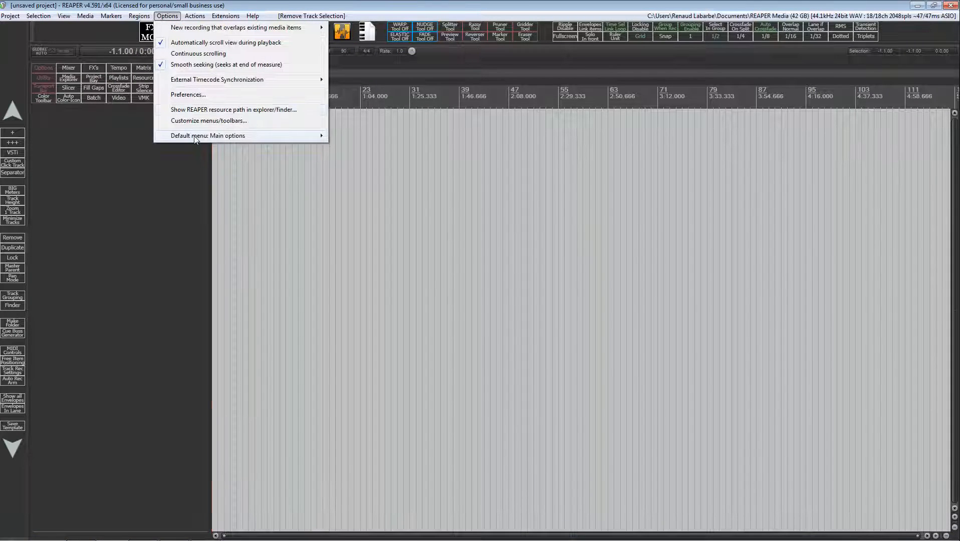
pyautogui.moveTo(210, 139)
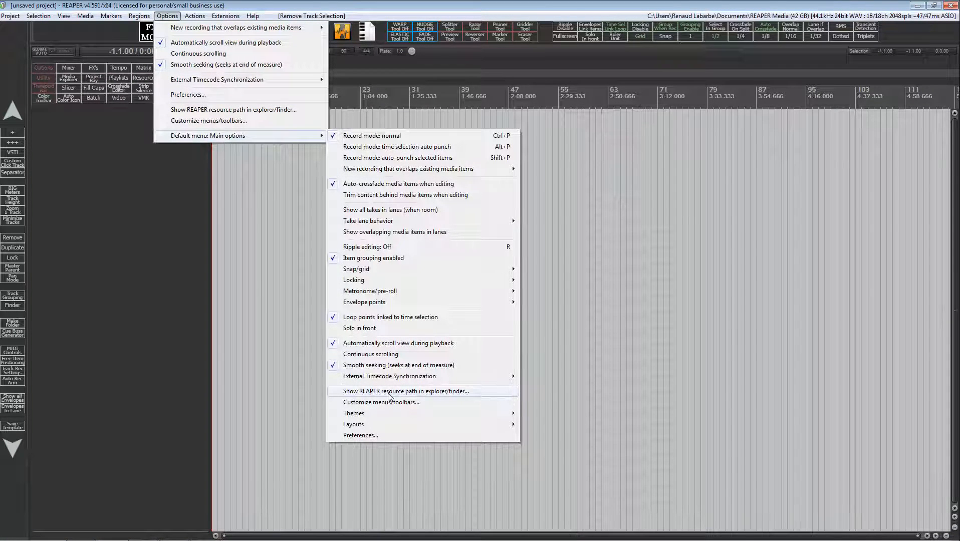
pyautogui.click(415, 392)
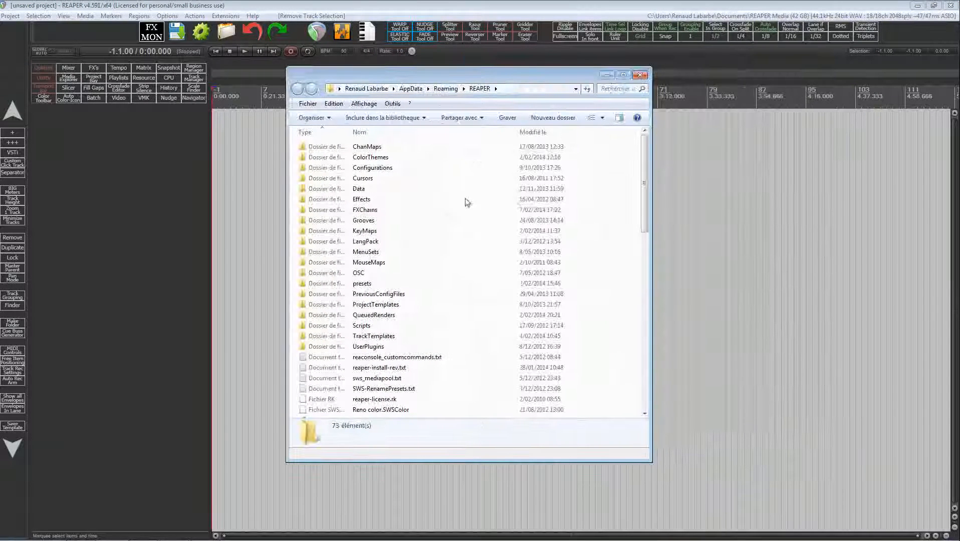
# Close REAPER and maximize the REAPER resource folder window
pyautogui.click(950, 7)
pyautogui.click(488, 306)
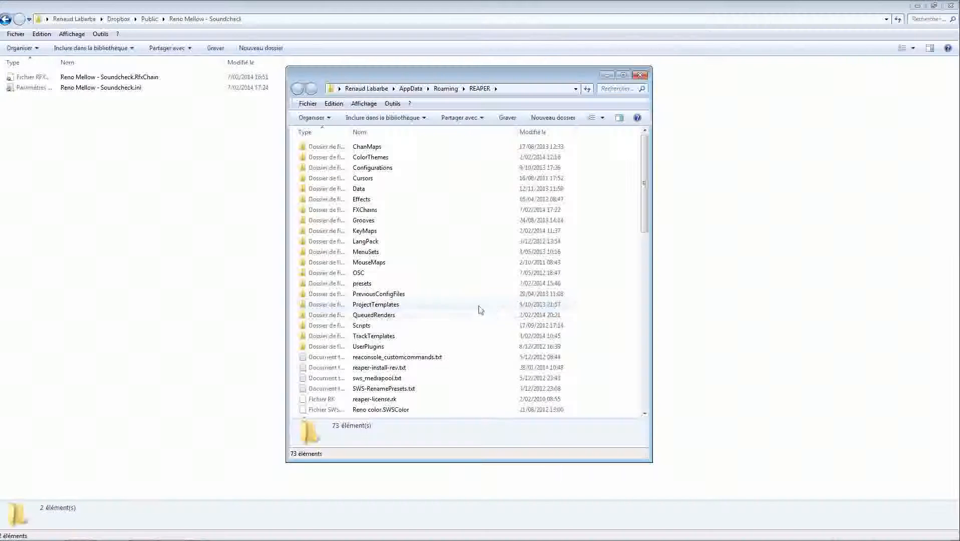
pyautogui.moveTo(441, 81); pyautogui.dragTo(551, 1)
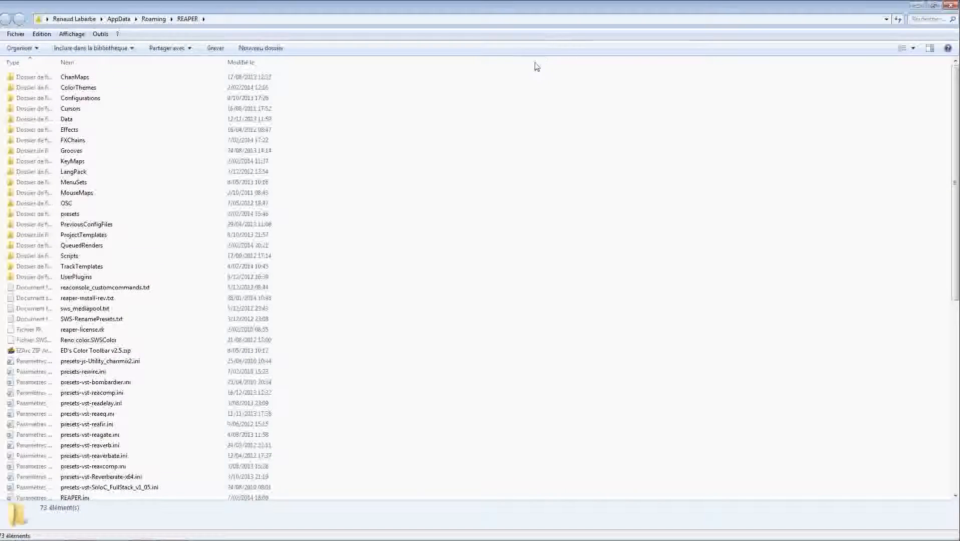
# Open S&M.ini from the REAPER resource folder in Notepad and maximize its window
pyautogui.scroll(-11, 336, 419)
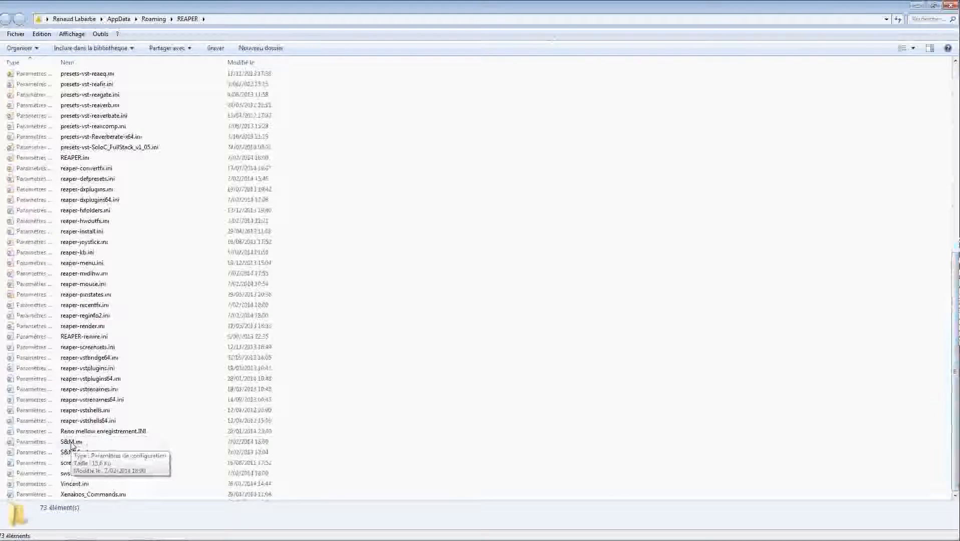
pyautogui.doubleClick(71, 442)
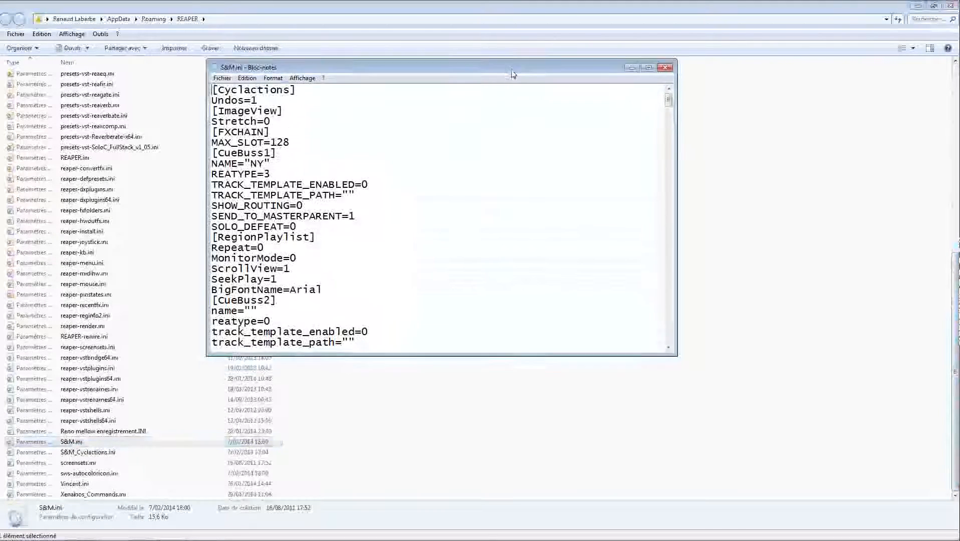
pyautogui.moveTo(513, 74); pyautogui.dragTo(512, 51)
pyautogui.click(648, 44)
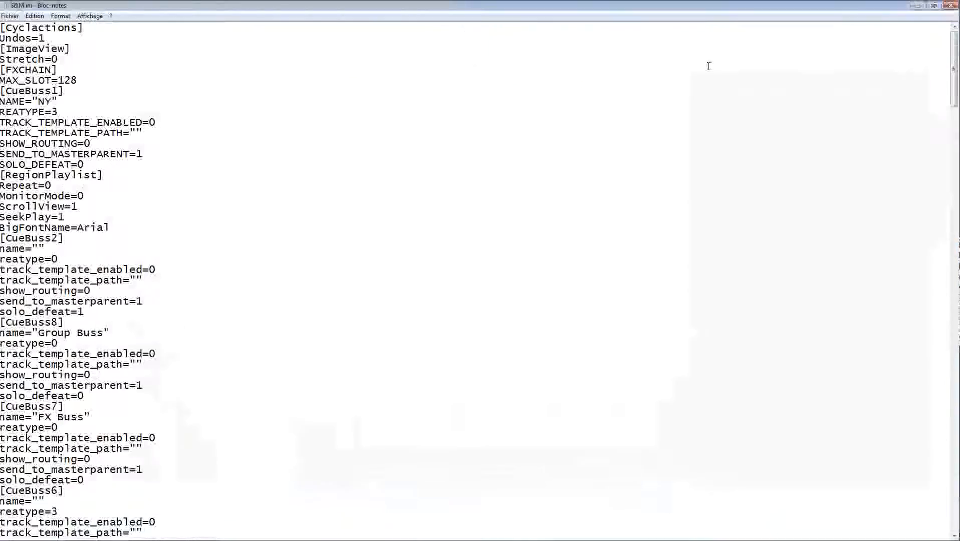
# Check the S&M_PASTE_TRACKFXCHAIN entry, "Paste FX chain to selected tracks, slot n", and its value, and close the file
pyautogui.moveTo(950, 51); pyautogui.dragTo(934, 431)
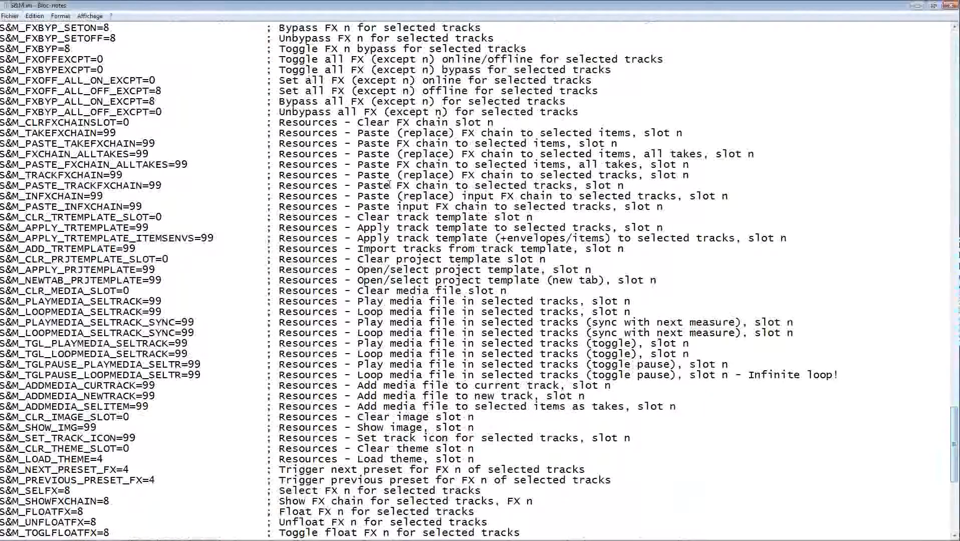
pyautogui.moveTo(279, 185); pyautogui.dragTo(648, 185)
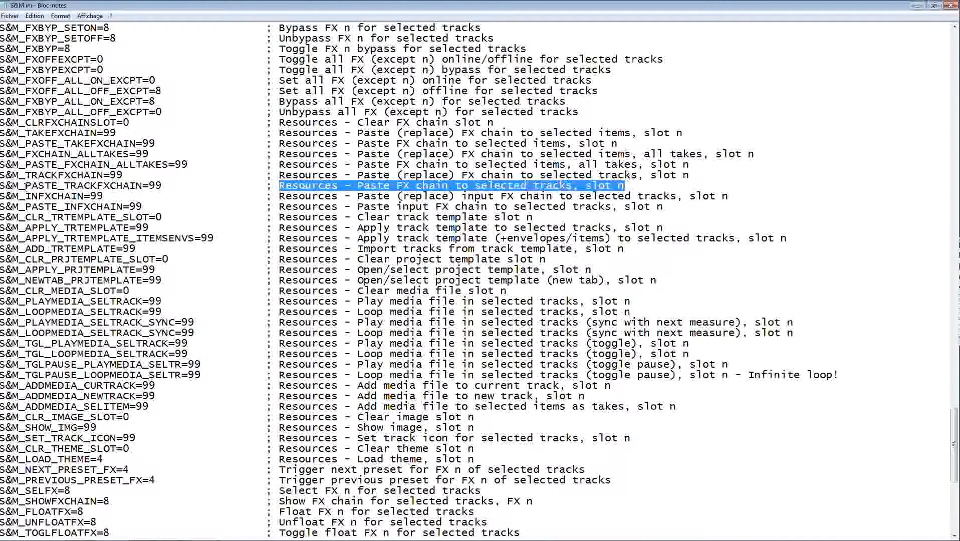
pyautogui.click(161, 185)
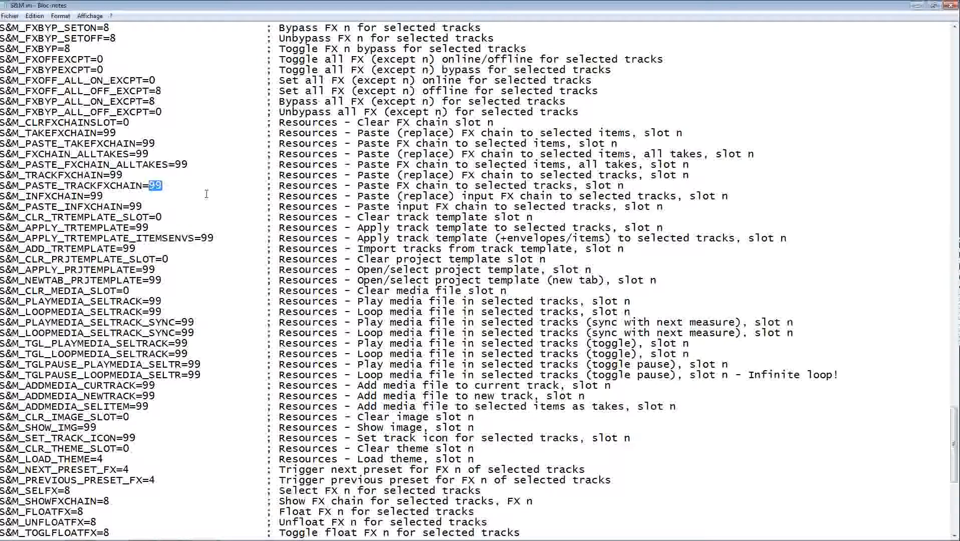
pyautogui.click(950, 6)
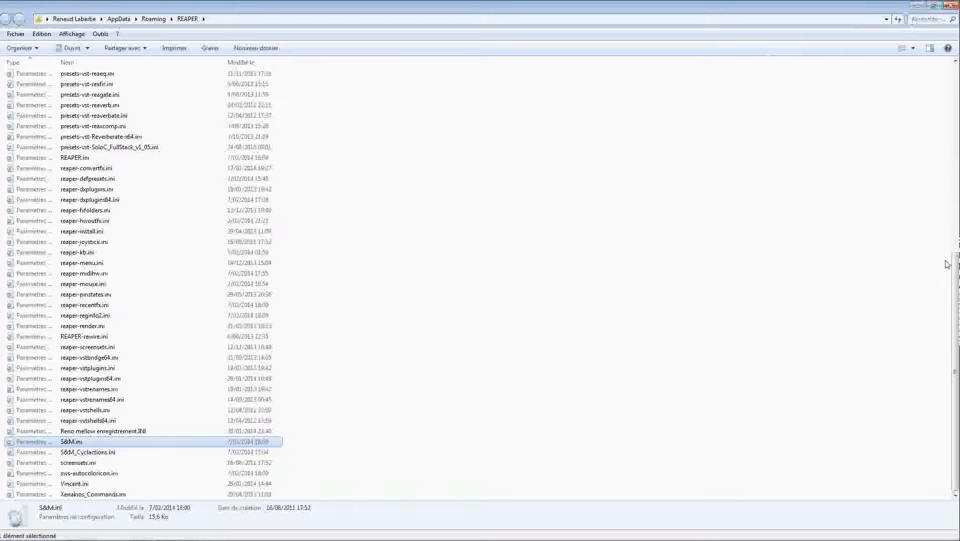
# Open the FXChains folder in the REAPER resource path and place the shared Soundcheck folder in a smaller window beside it
pyautogui.moveTo(954, 265); pyautogui.dragTo(809, 93)
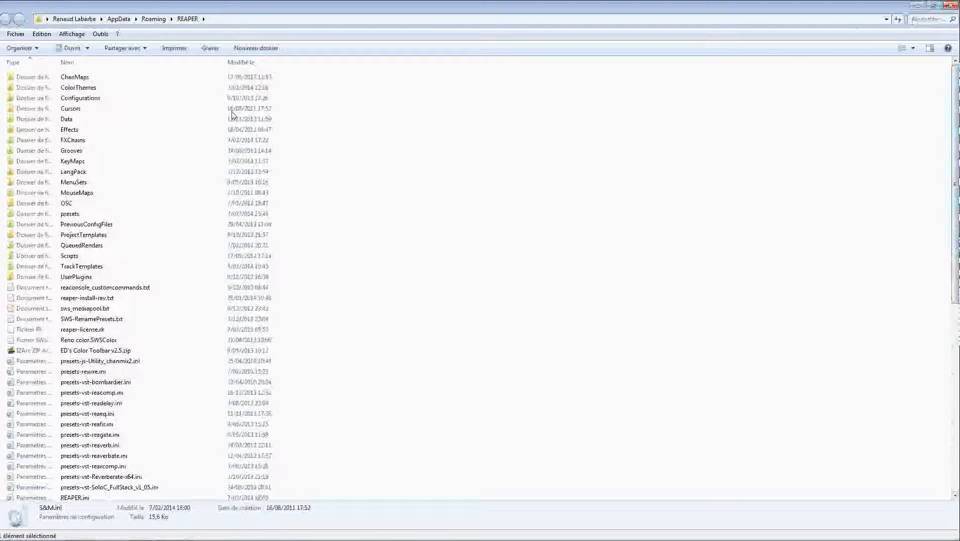
pyautogui.moveTo(158, 532)
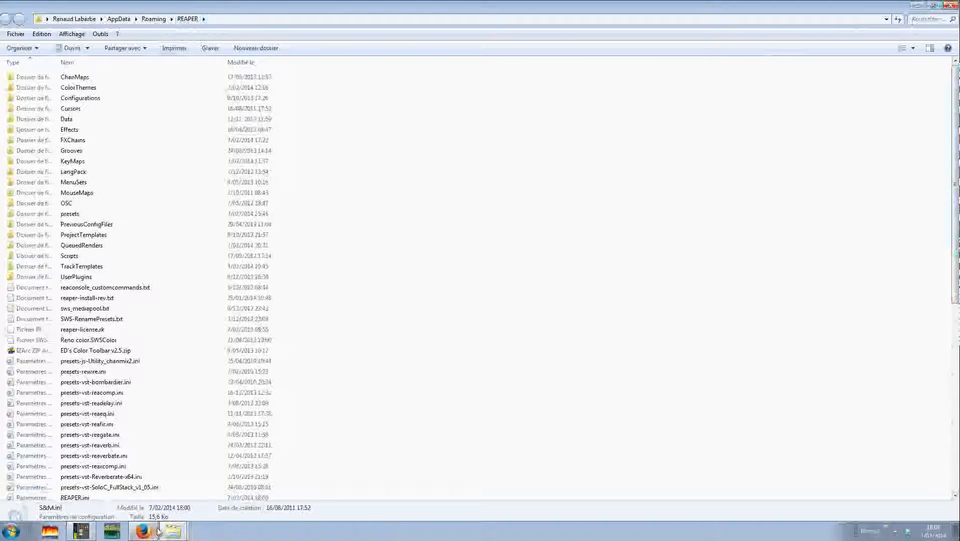
pyautogui.click(183, 497)
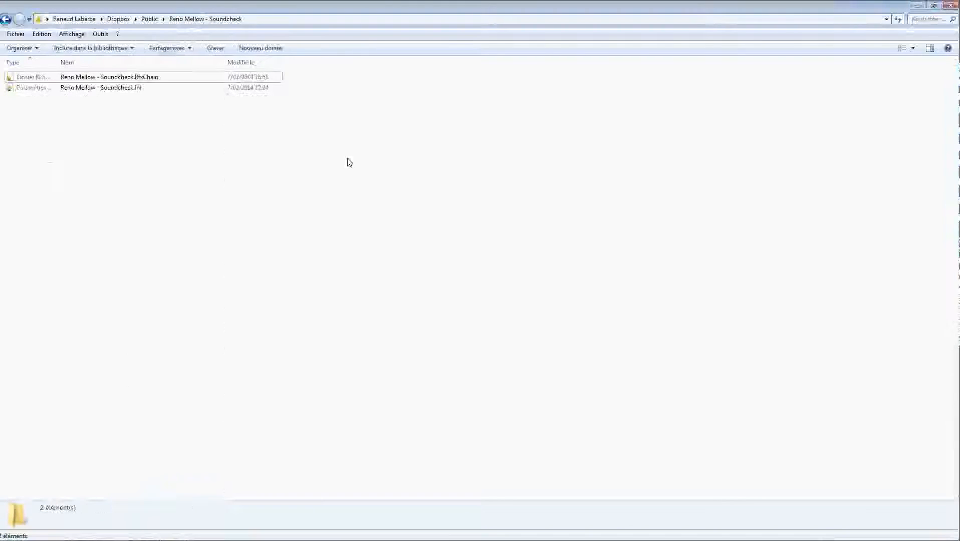
pyautogui.click(933, 6)
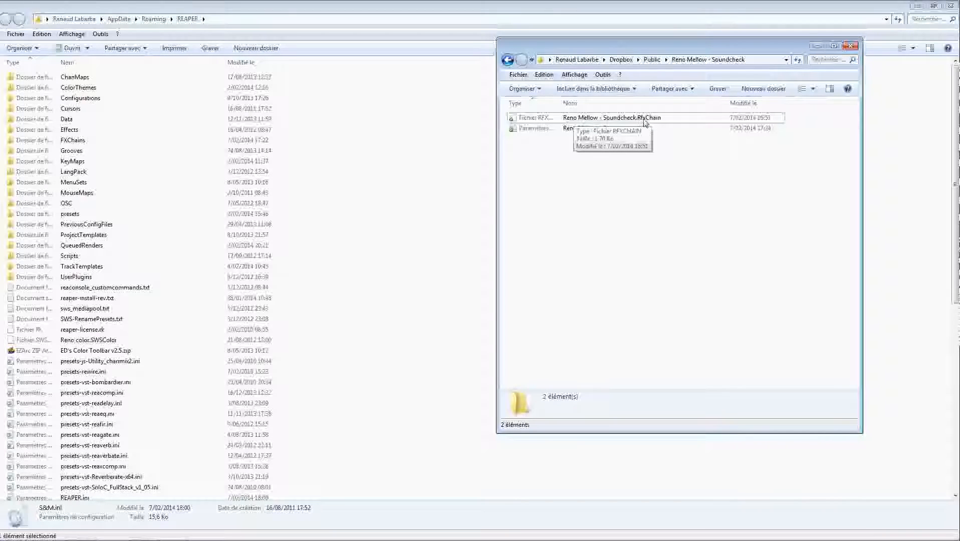
pyautogui.doubleClick(64, 144)
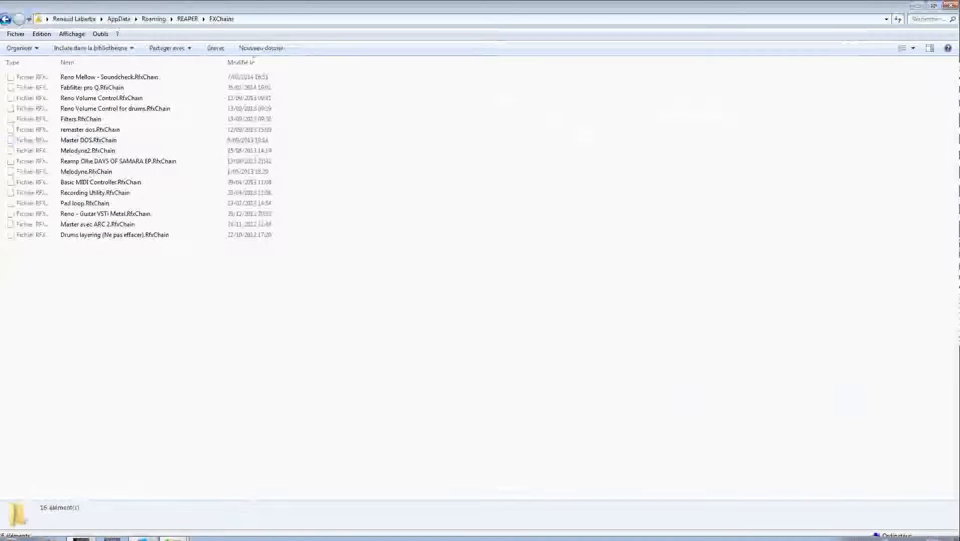
pyautogui.moveTo(180, 533)
pyautogui.click(199, 493)
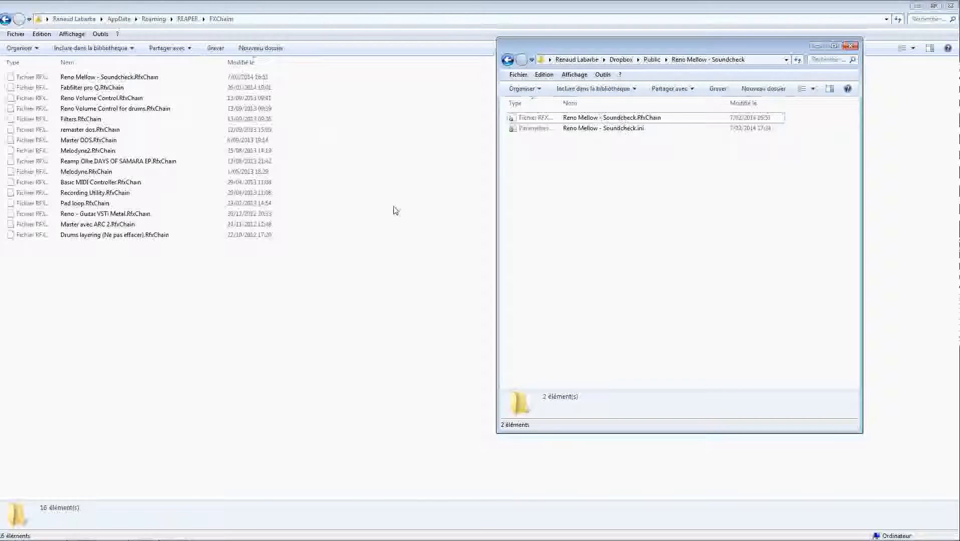
# Switch to REAPER, open the Cycle Action editor and look through the list to the Soundcheck cycle actions at its end
pyautogui.click(916, 6)
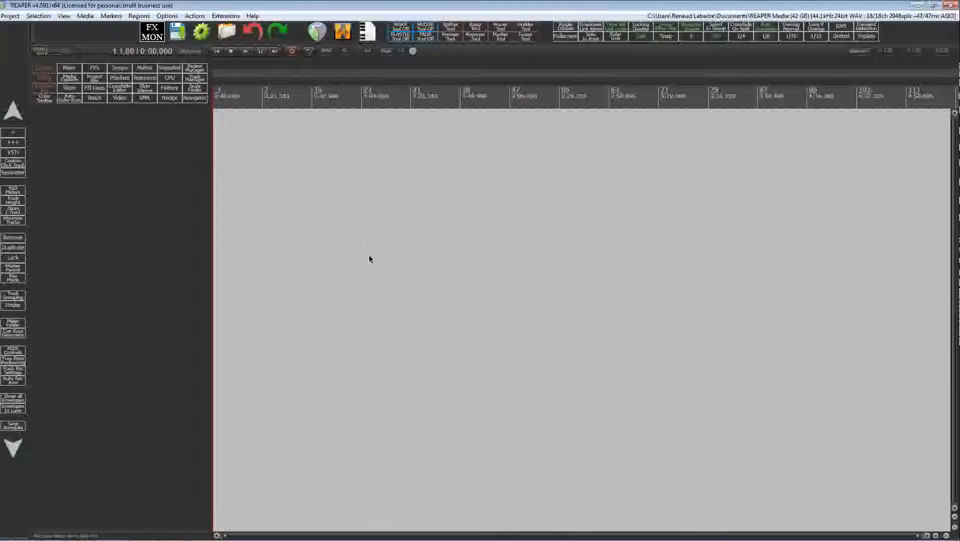
pyautogui.click(226, 17)
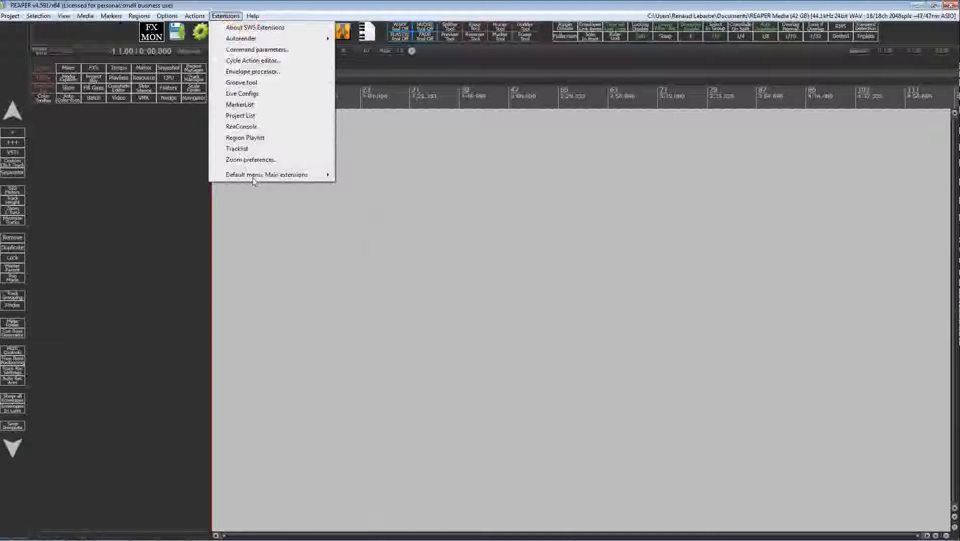
pyautogui.moveTo(274, 176)
pyautogui.click(393, 229)
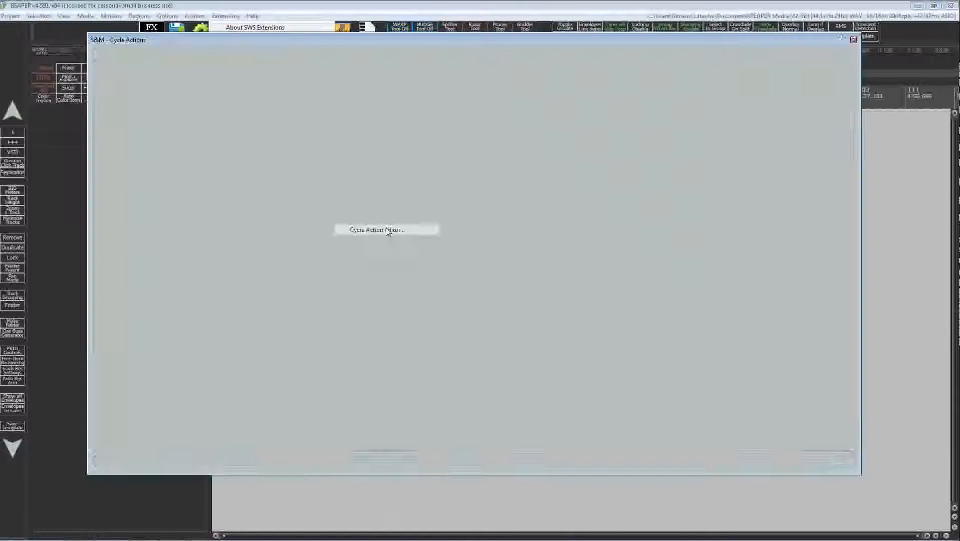
pyautogui.moveTo(440, 43); pyautogui.dragTo(450, 25)
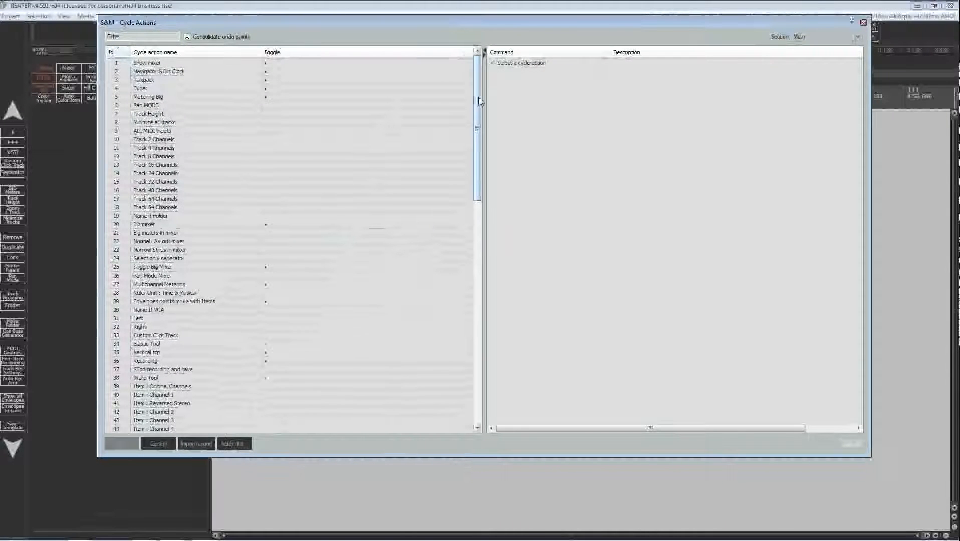
pyautogui.moveTo(478, 97); pyautogui.dragTo(475, 346)
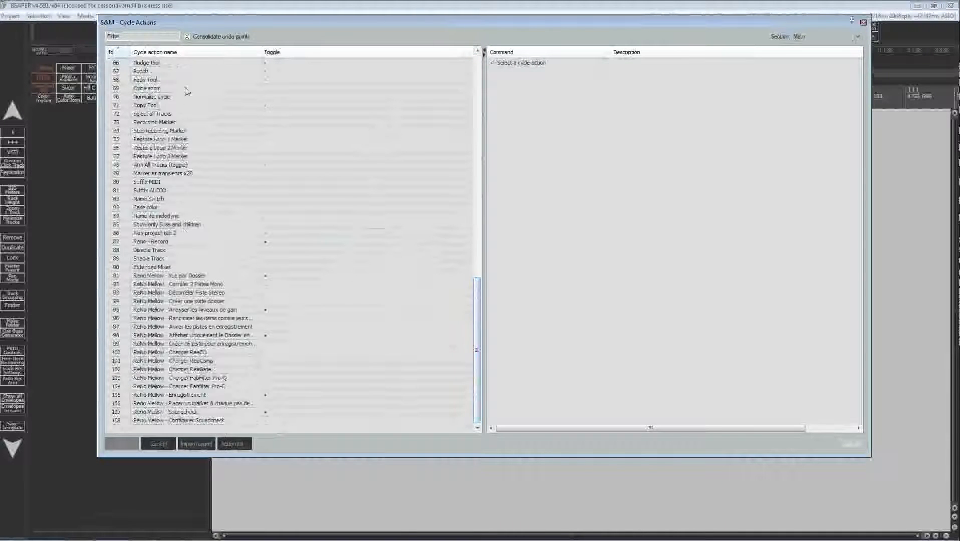
pyautogui.scroll(20, 468, 289)
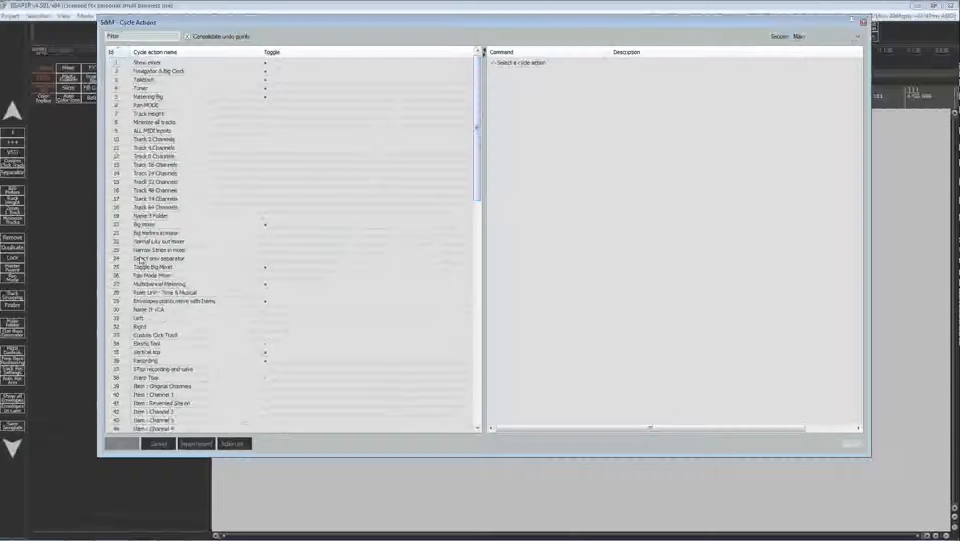
pyautogui.moveTo(477, 159); pyautogui.dragTo(477, 382)
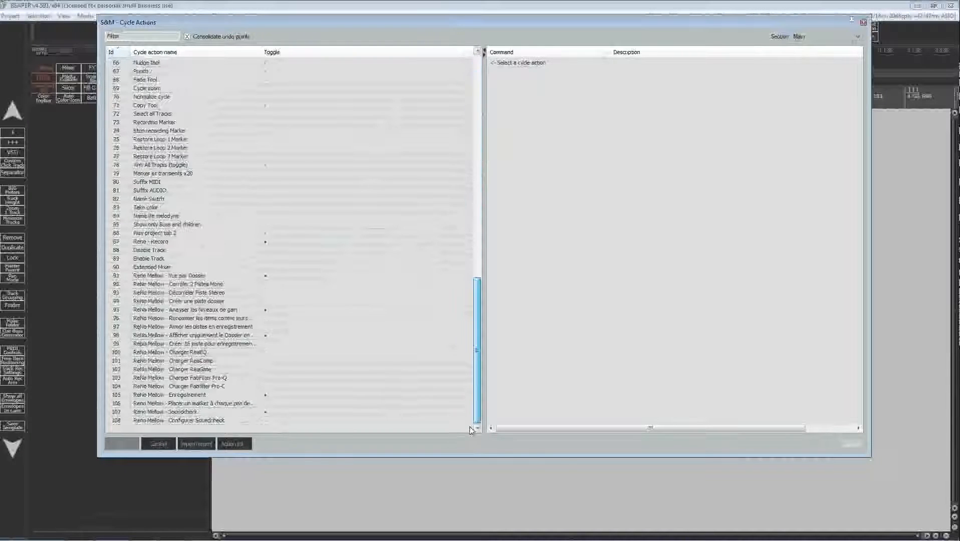
# Try to import cycle actions into section Main with the Soundcheck folder shown alongside, and close the Cycle Action editor
pyautogui.click(209, 448)
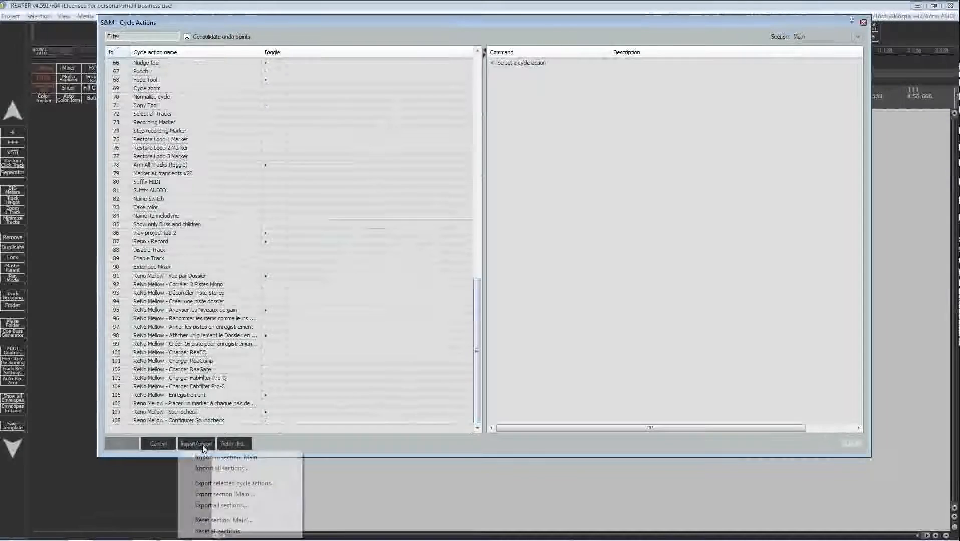
pyautogui.click(230, 458)
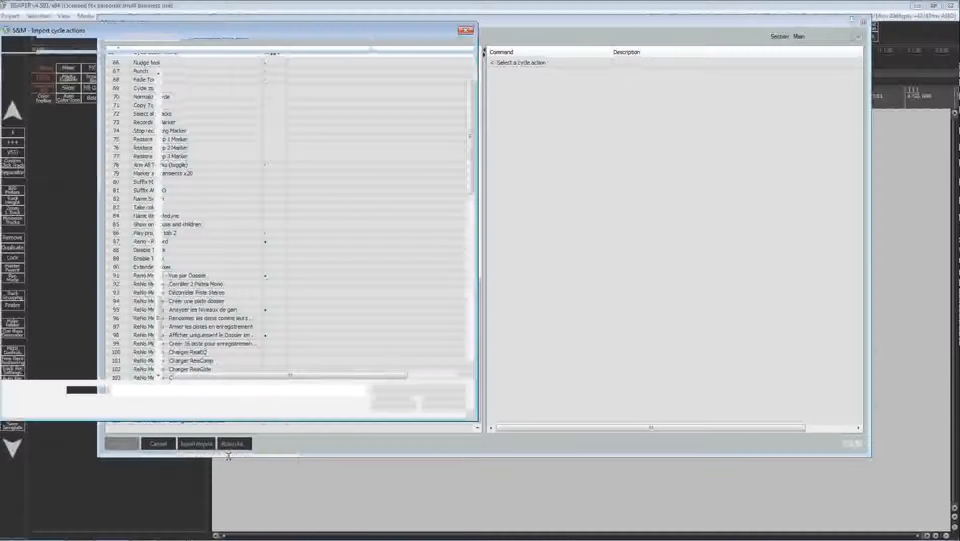
pyautogui.click(185, 531)
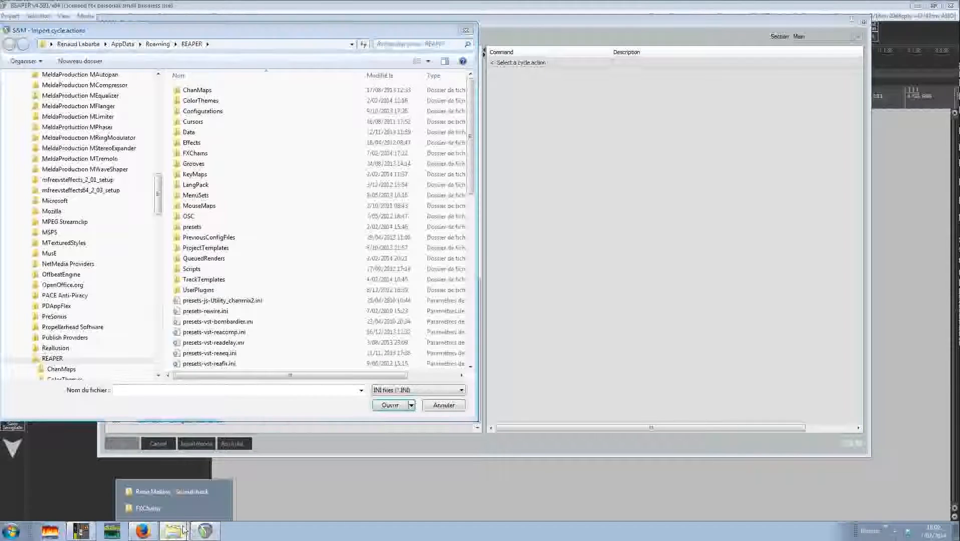
pyautogui.click(188, 493)
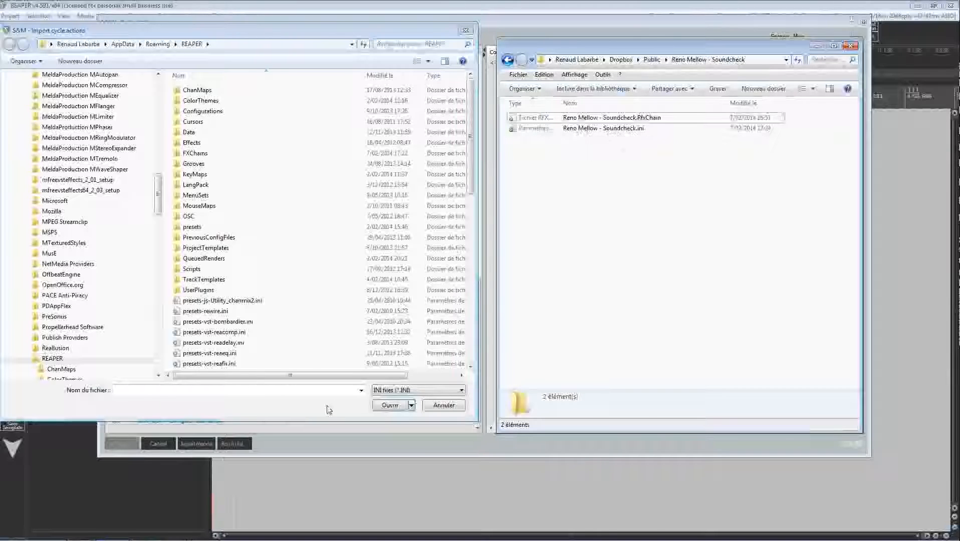
pyautogui.click(466, 30)
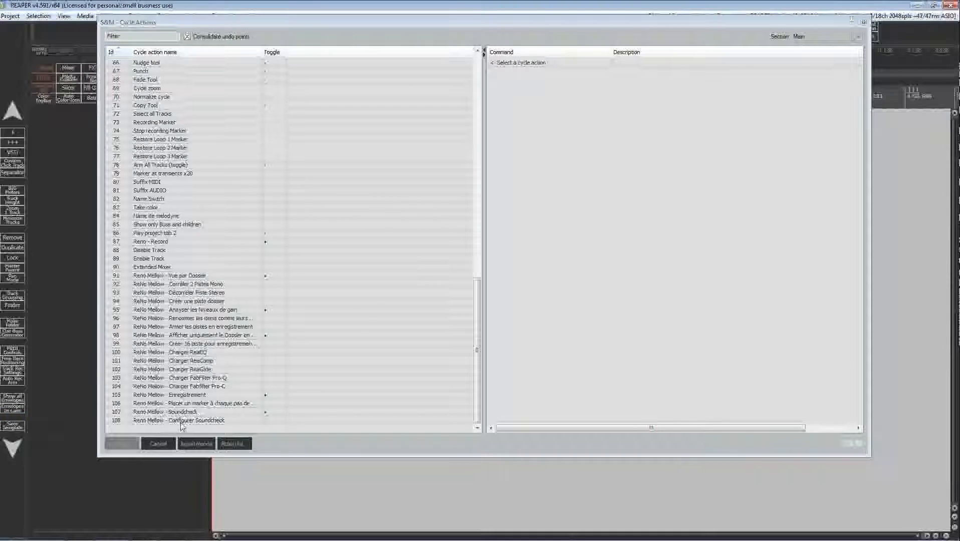
pyautogui.click(863, 23)
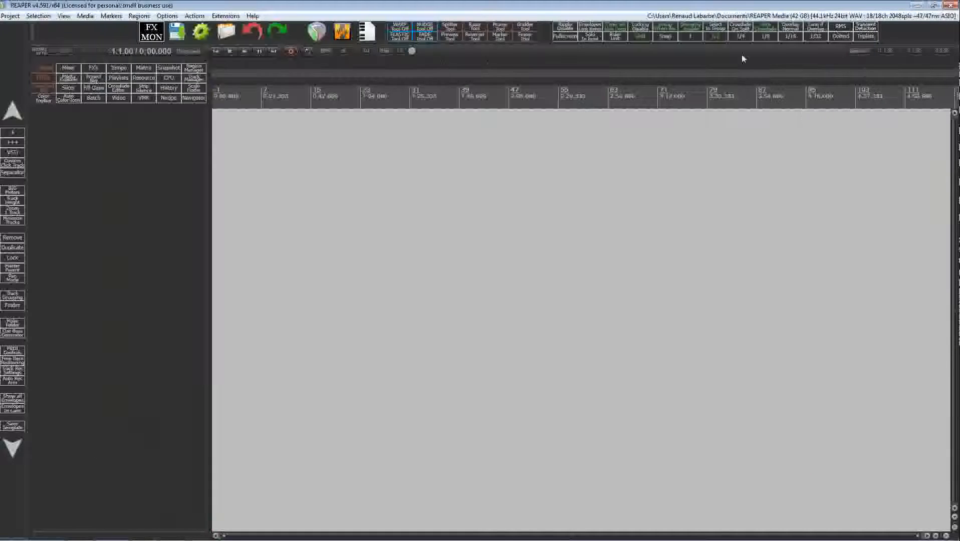
# Filter the action list for "reno mellow", look at the Configurer Soundcheck and Soundcheck actions, and close the list
pyautogui.click(194, 15)
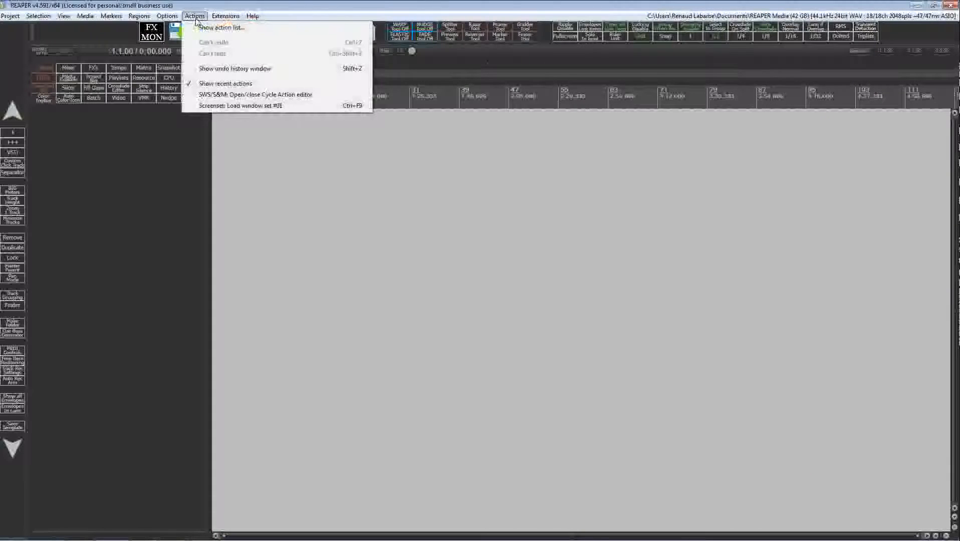
pyautogui.click(289, 104)
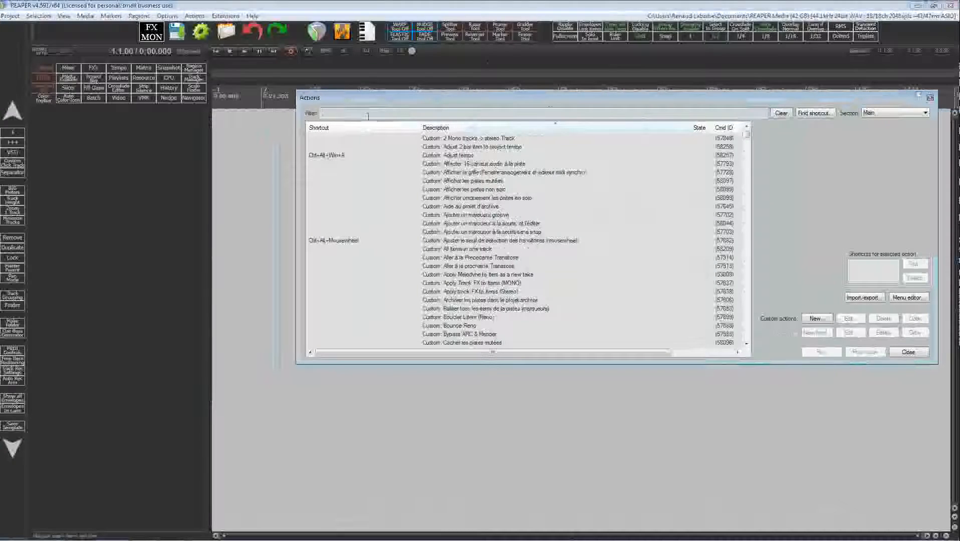
pyautogui.write('ren')
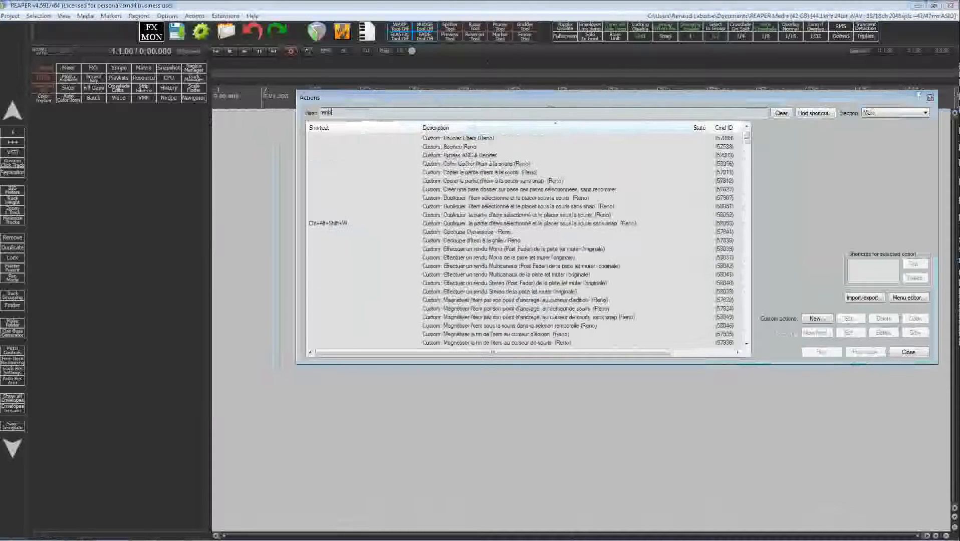
pyautogui.write('o mellow')
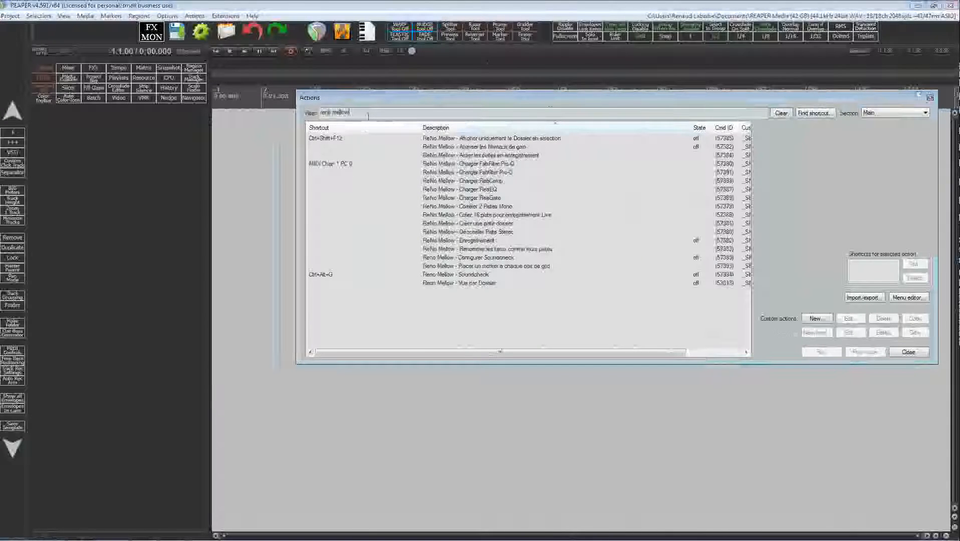
pyautogui.click(466, 275)
pyautogui.click(472, 250)
pyautogui.click(473, 258)
pyautogui.click(463, 275)
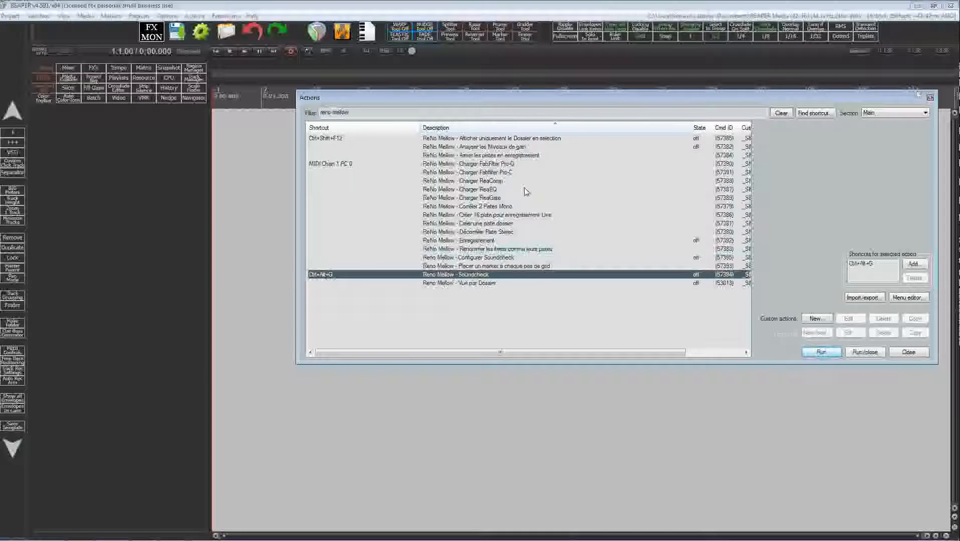
pyautogui.moveTo(620, 103); pyautogui.dragTo(562, 75)
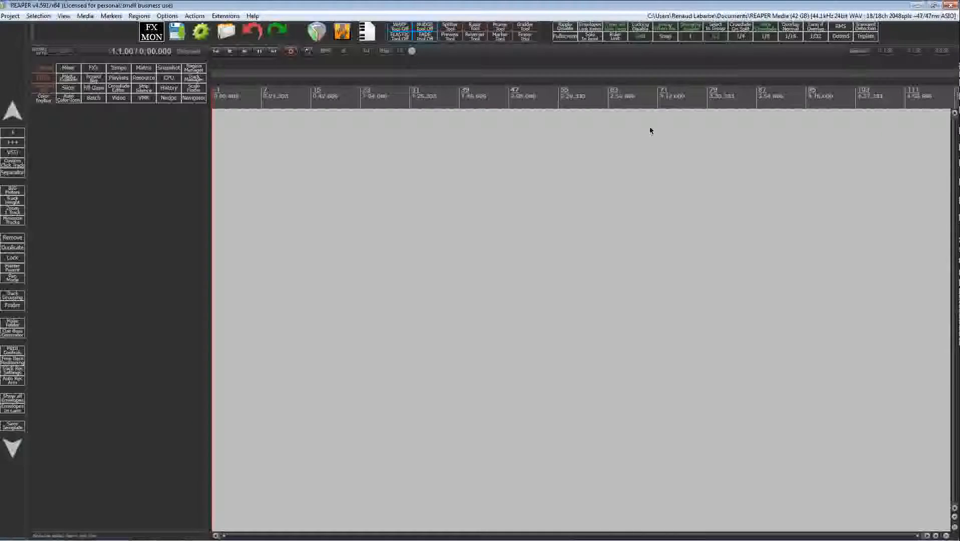
# Find the action "SWS/S&M: Open/close Resources window" with the filter "resource", run it and show the FX chain resources
pyautogui.click(194, 16)
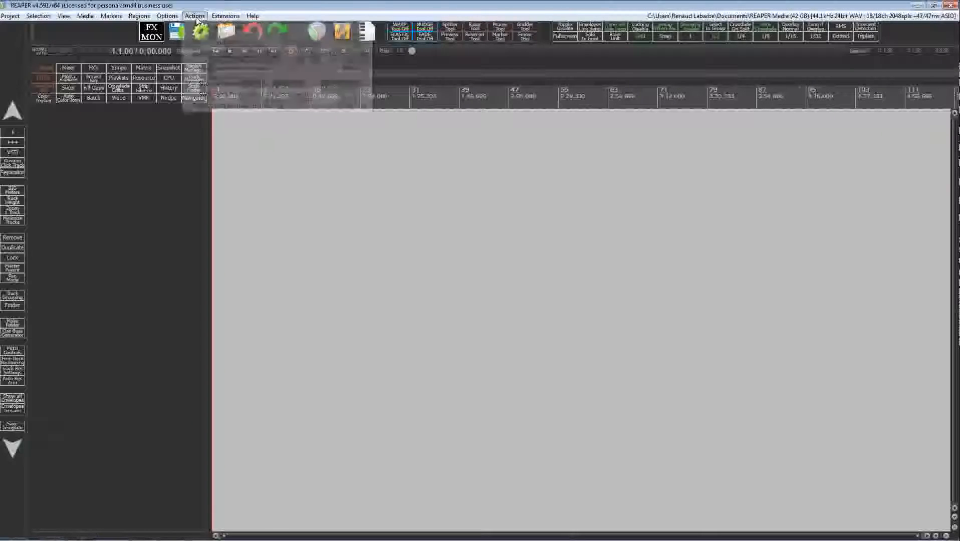
pyautogui.click(287, 106)
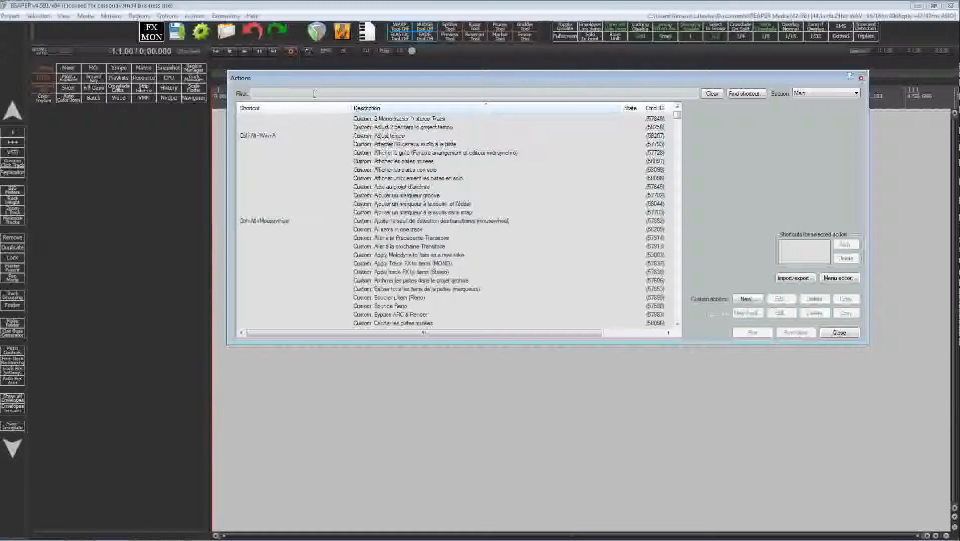
pyautogui.write('resource')
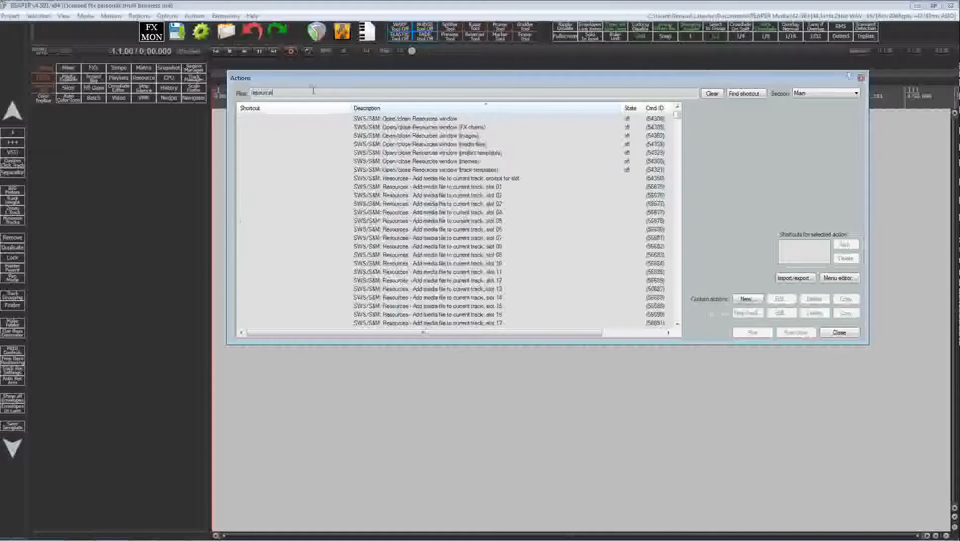
pyautogui.click(466, 119)
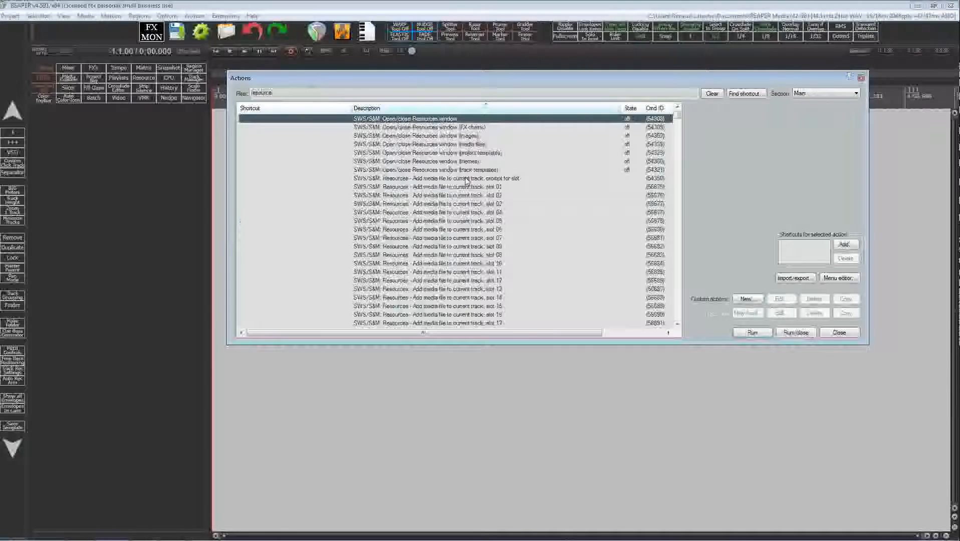
pyautogui.click(750, 333)
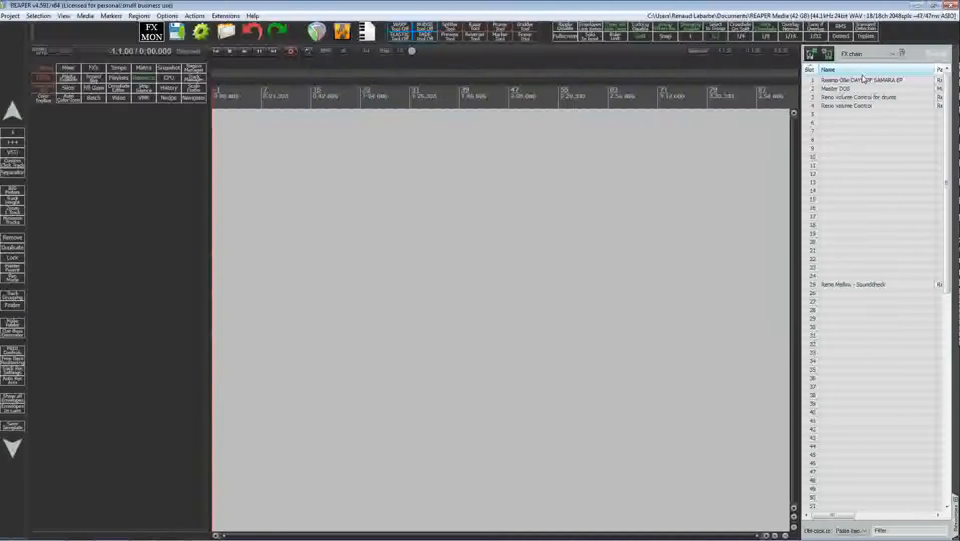
pyautogui.click(861, 78)
pyautogui.click(891, 55)
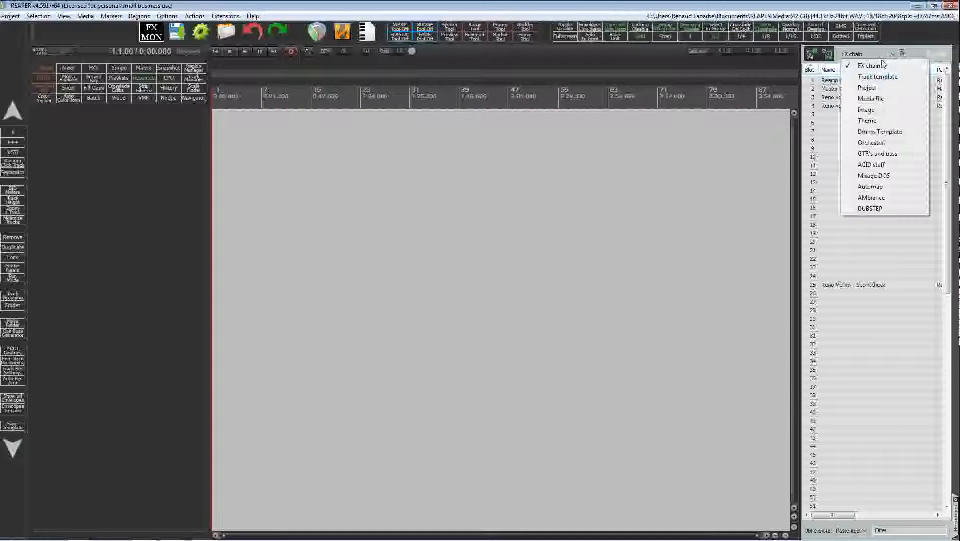
pyautogui.click(877, 66)
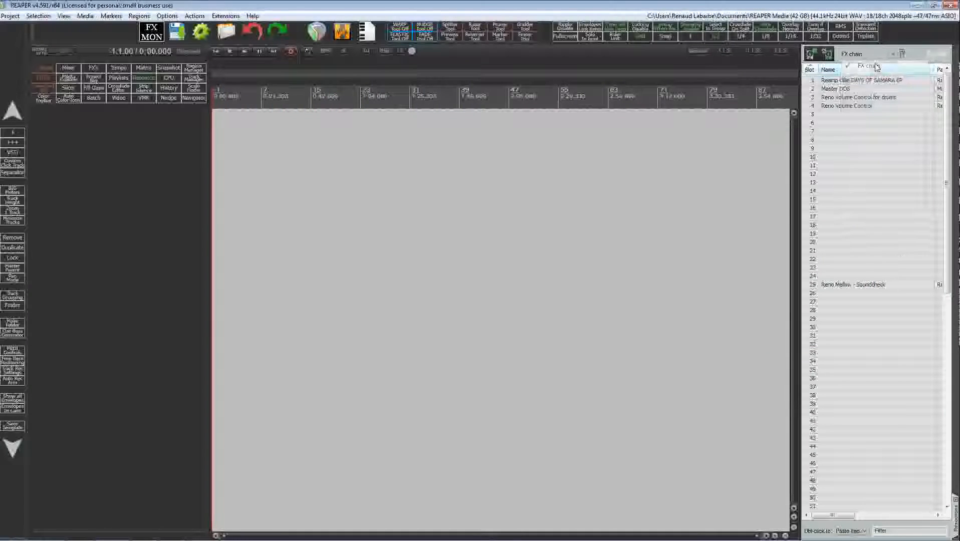
# Browse the FX chain files for slot 26 without loading one, select the Soundcheck chain in slot 25 and close the Resources window
pyautogui.doubleClick(828, 296)
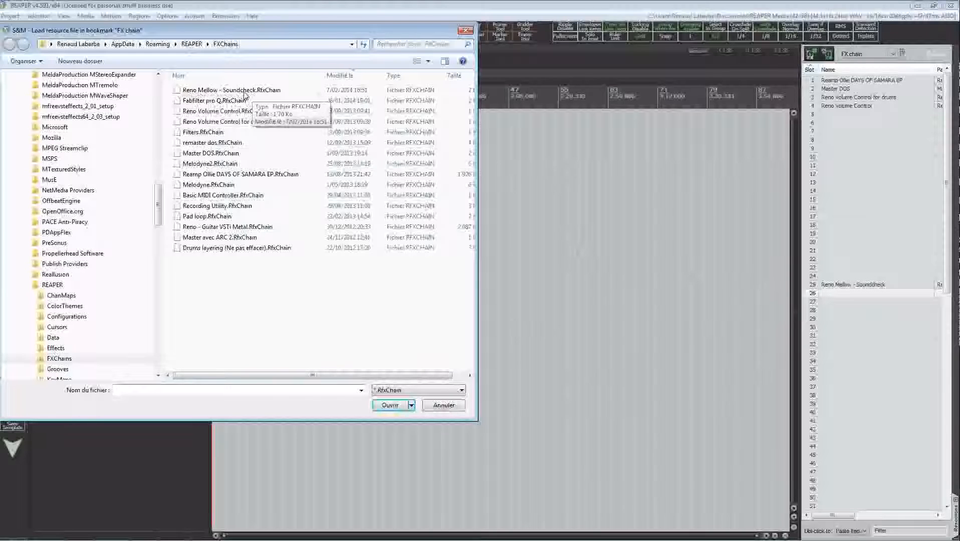
pyautogui.click(431, 404)
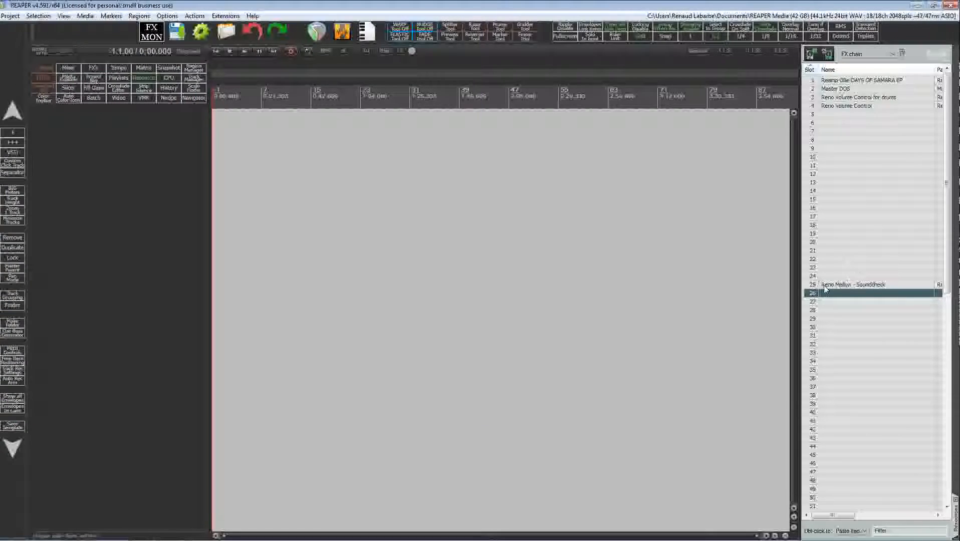
pyautogui.click(835, 284)
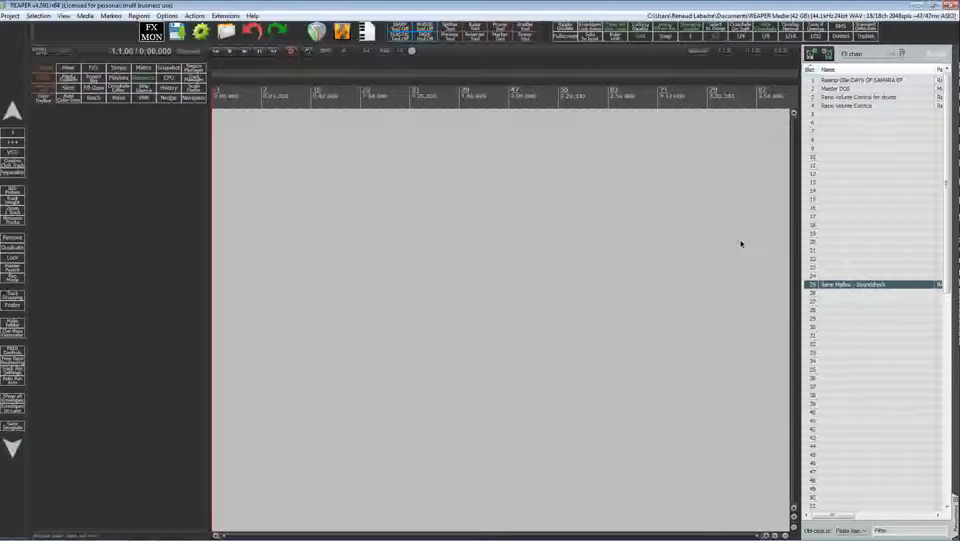
pyautogui.click(145, 78)
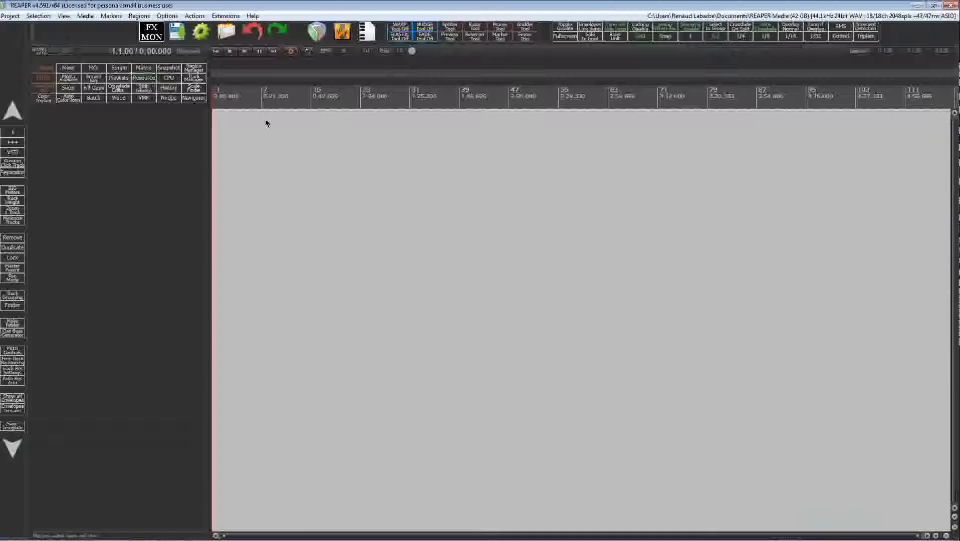
# Open the recent project Tuto soundcheck.RPP and select the Skaker track
pyautogui.click(10, 16)
pyautogui.moveTo(30, 49)
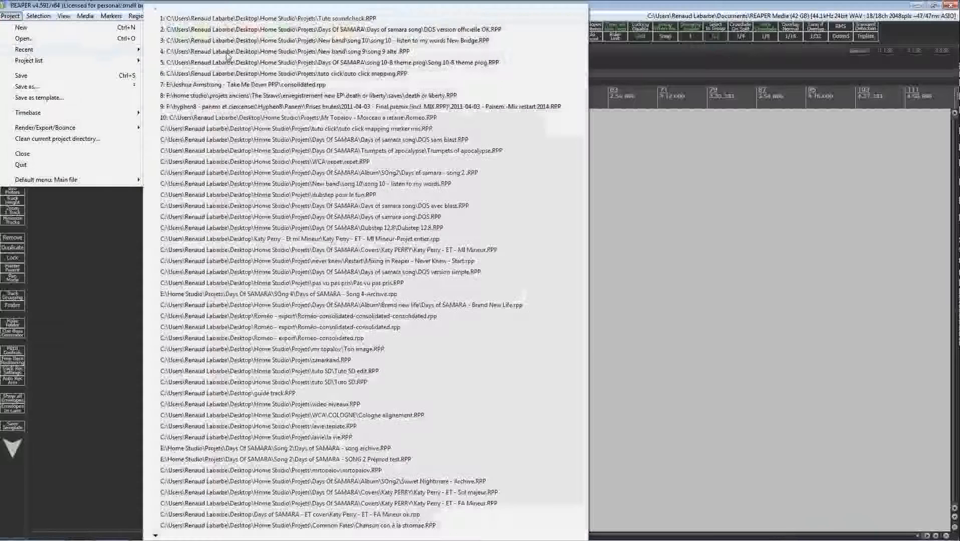
pyautogui.click(327, 22)
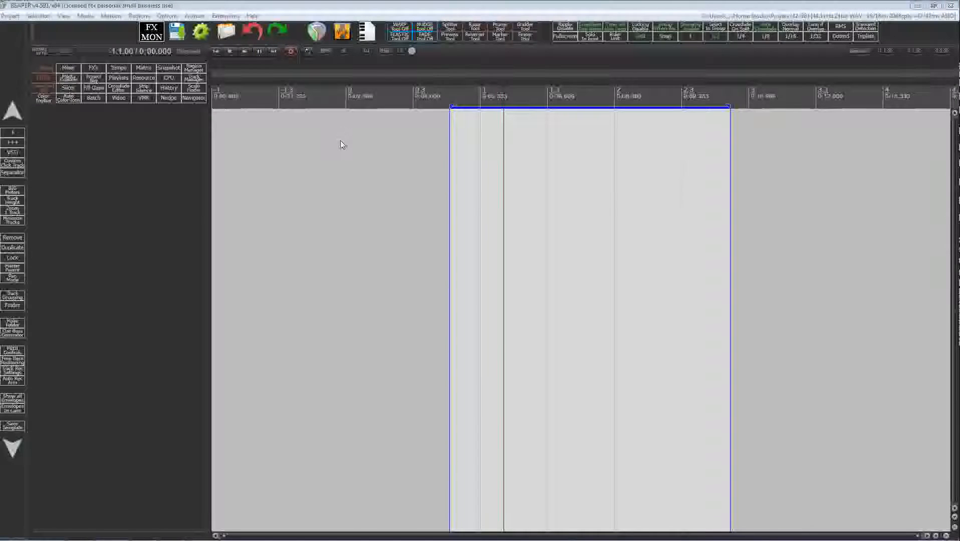
pyautogui.click(157, 199)
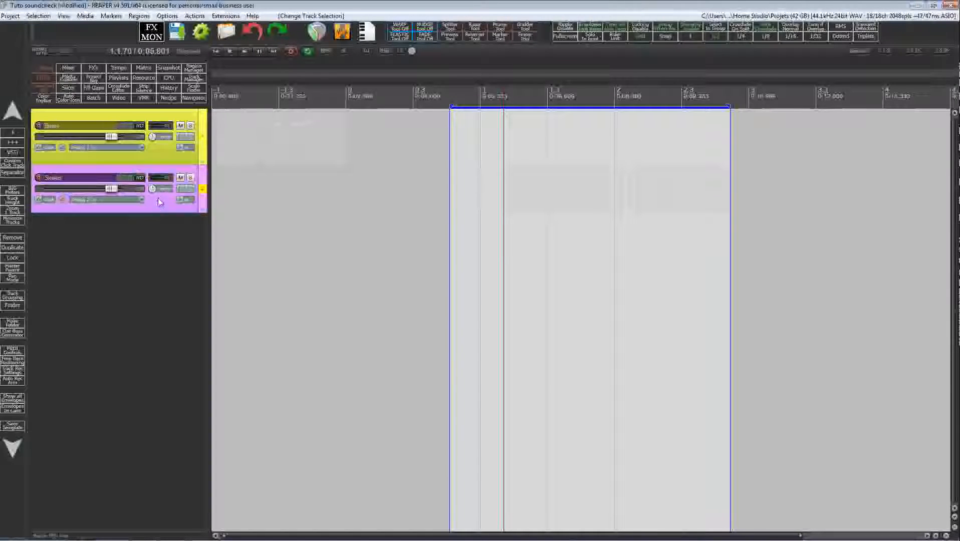
pyautogui.click(165, 152)
pyautogui.click(161, 202)
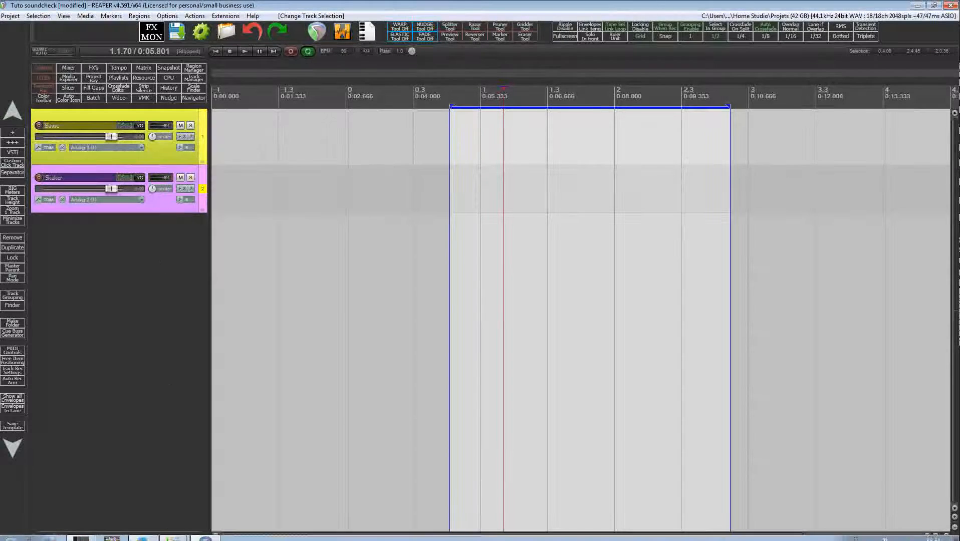
# Set the Skaker track's recording input to mono Analog 2 (1)
pyautogui.moveTo(103, 534)
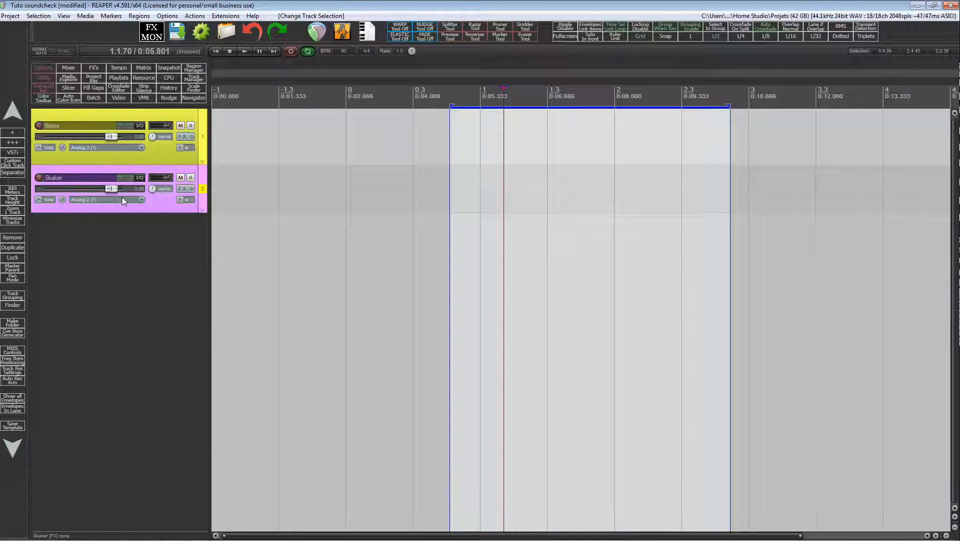
pyautogui.click(83, 199)
pyautogui.moveTo(115, 205)
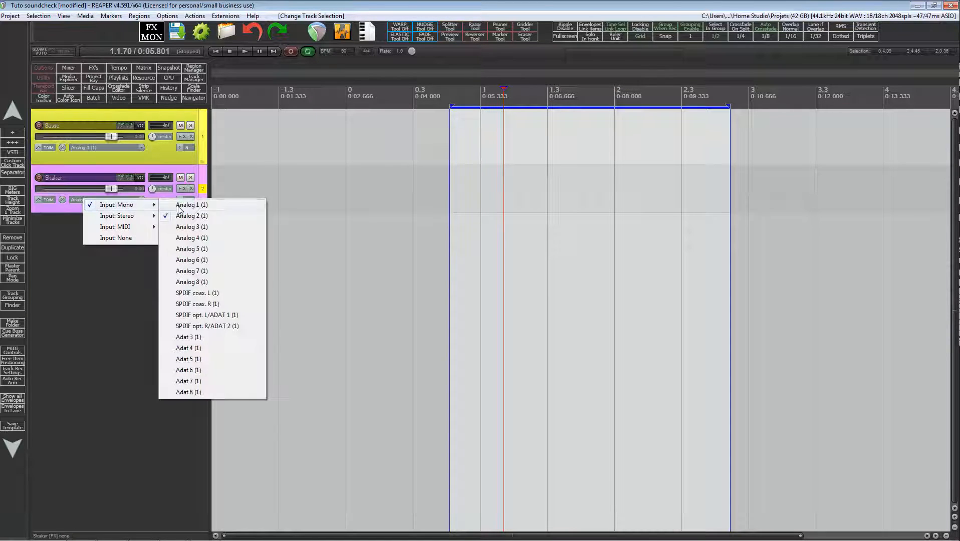
pyautogui.click(195, 216)
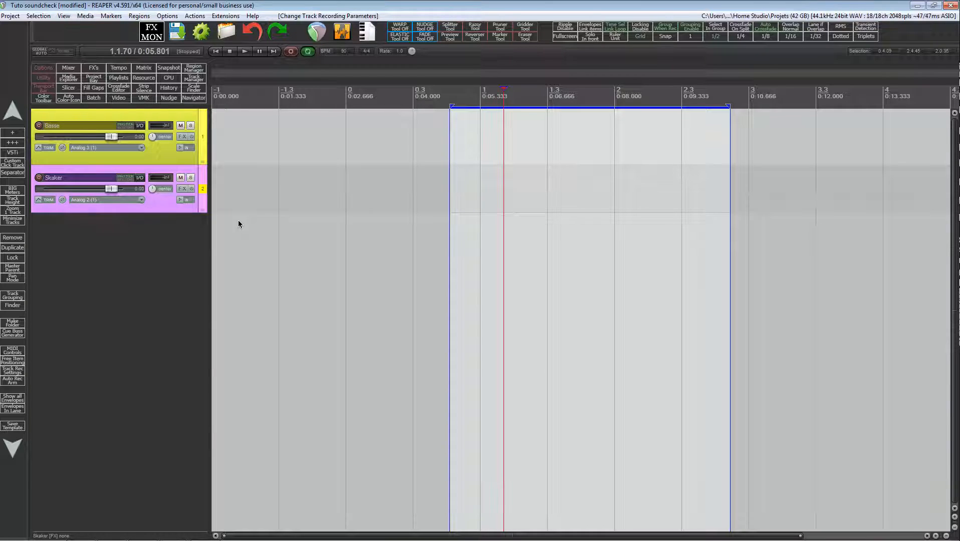
# Run the Soundcheck action on the Skaker track and place the edit cursor at about 0:04
pyautogui.press('s')
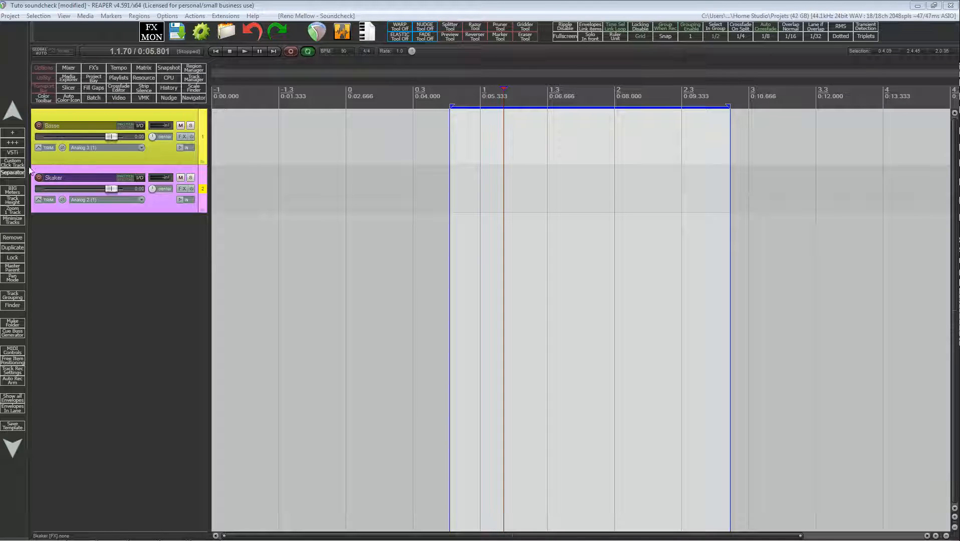
pyautogui.click(416, 91)
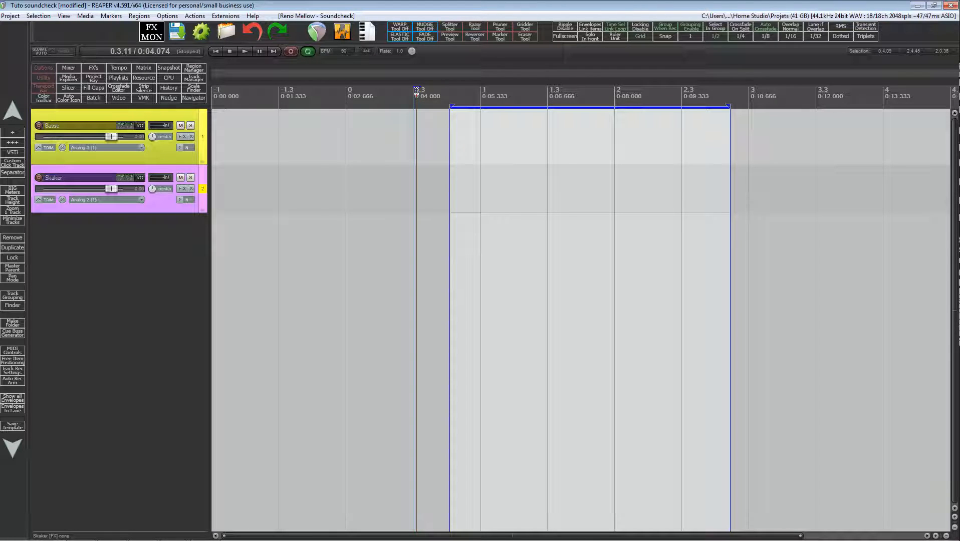
pyautogui.press('Delete')
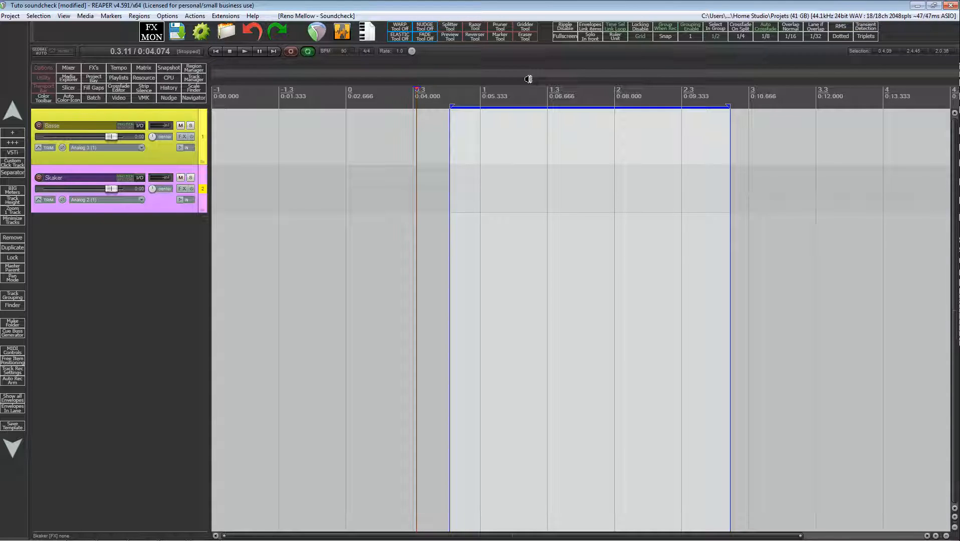
# Select the Basse track, arm it and record a take of about 6 seconds from the edit cursor
pyautogui.click(163, 152)
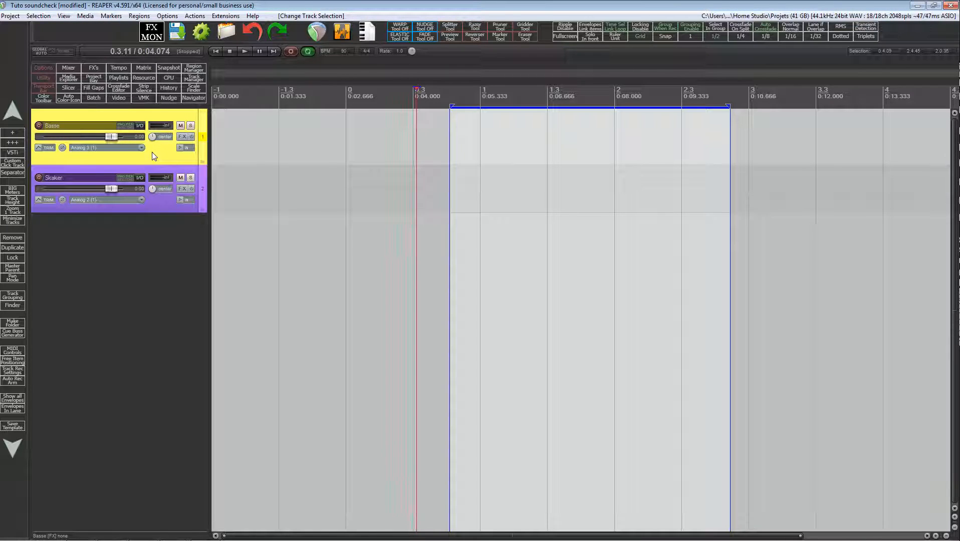
pyautogui.press('s')
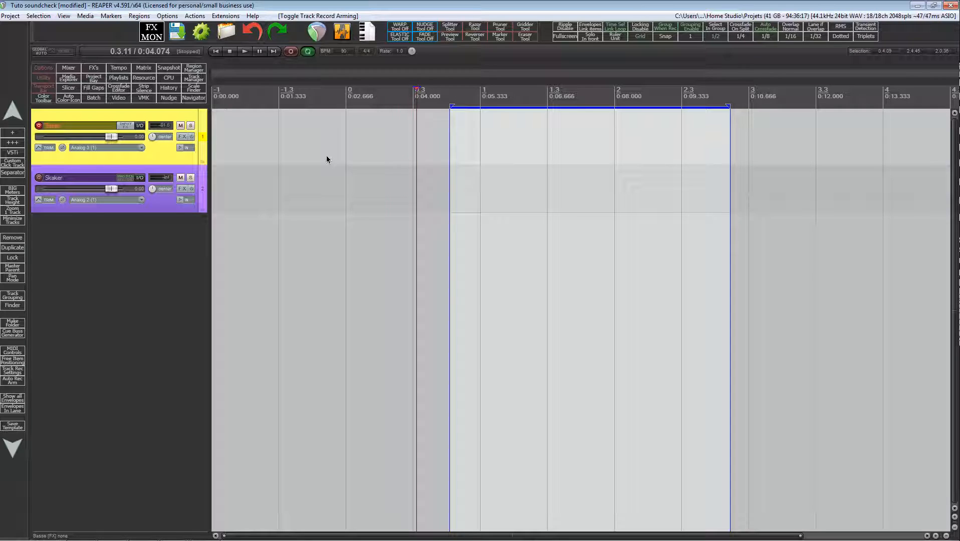
pyautogui.hotkey('ctrl', 'r')
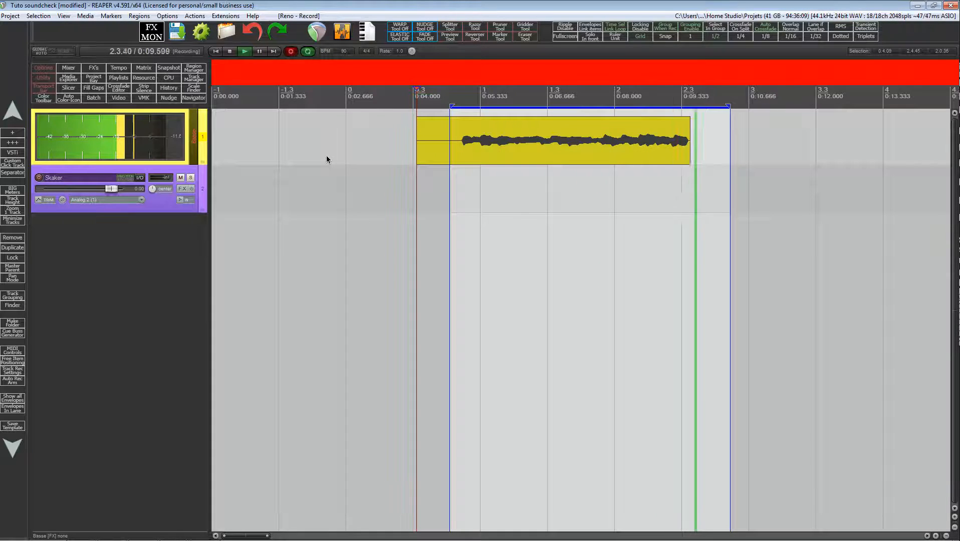
pyautogui.press('space')
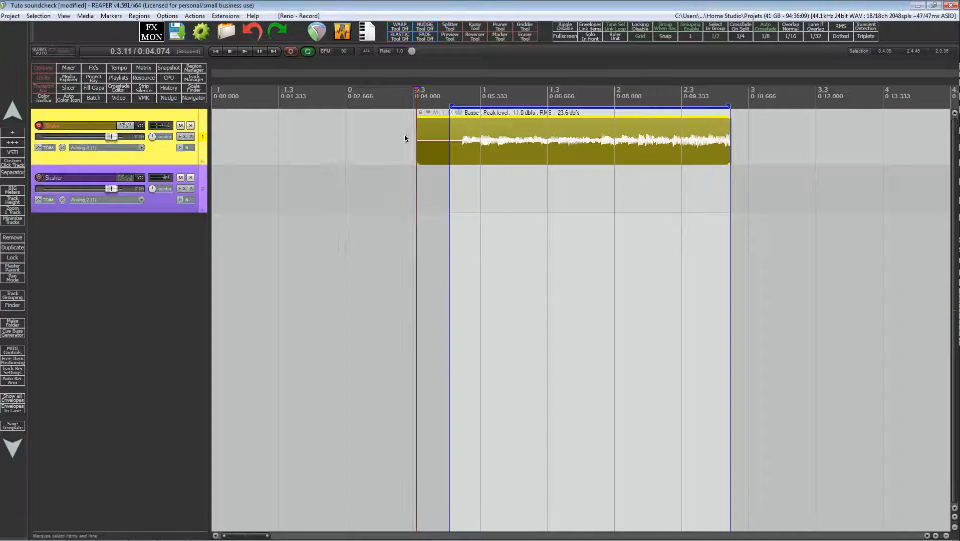
# Place the edit cursor near the start of the recorded Basse item, examine its waveform and levels, and disarm the Basse track
pyautogui.click(452, 94)
pyautogui.scroll(2, 459, 109)
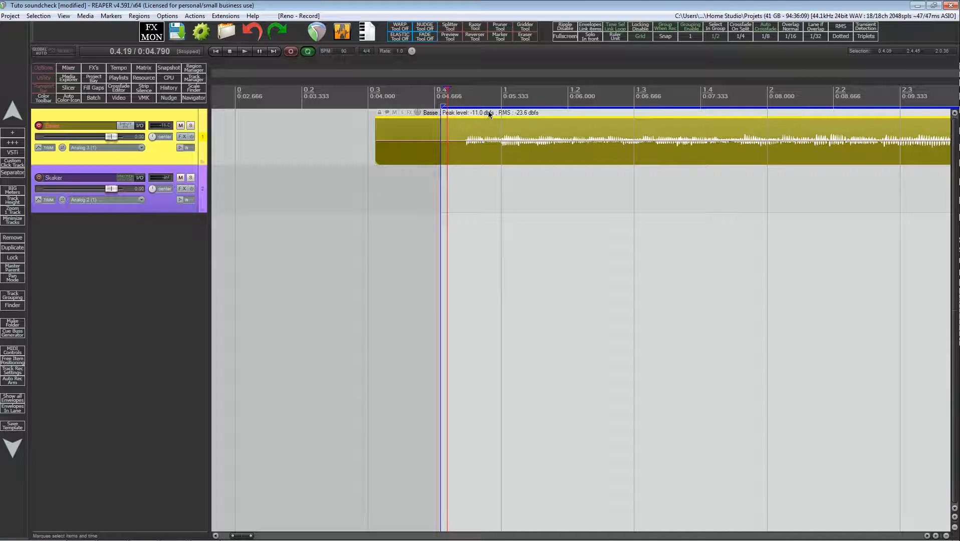
pyautogui.scroll(-3, 522, 115)
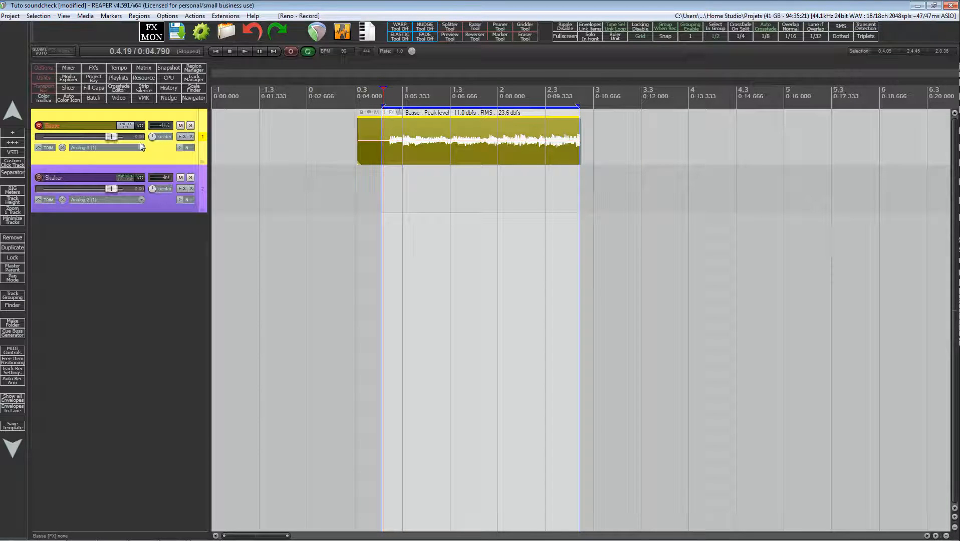
pyautogui.click(39, 125)
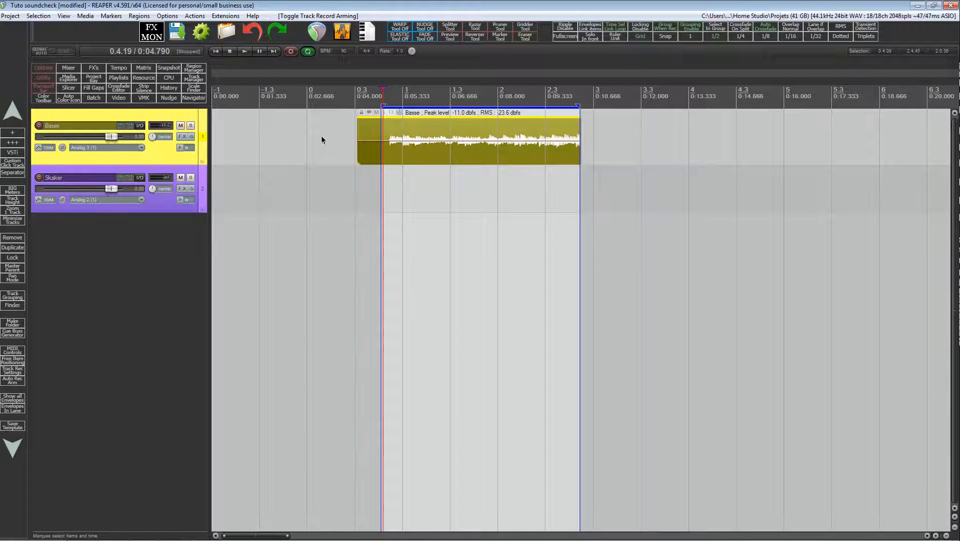
# Find the Soundcheck actions with the filter "reno sound" and run Reno Mellow - Configurer Soundcheck
pyautogui.click(194, 16)
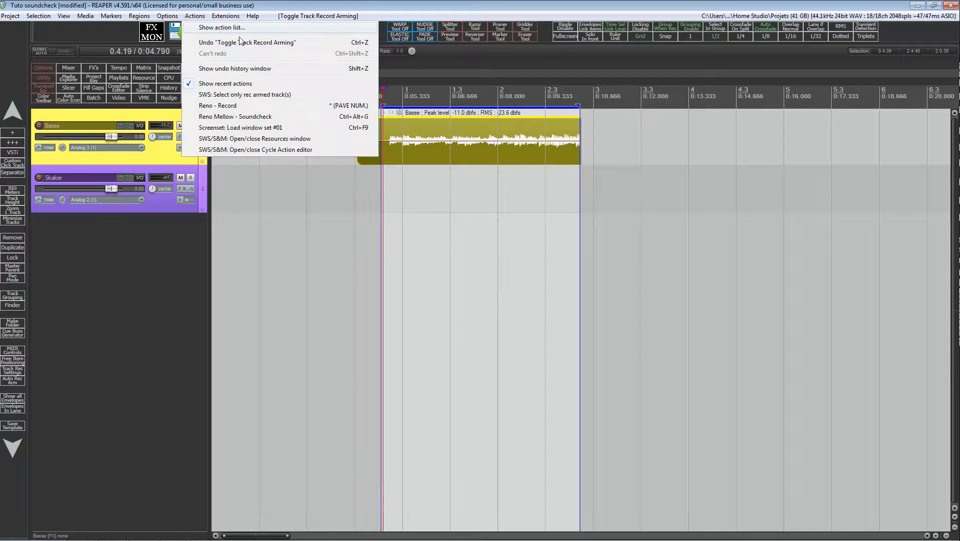
pyautogui.click(222, 28)
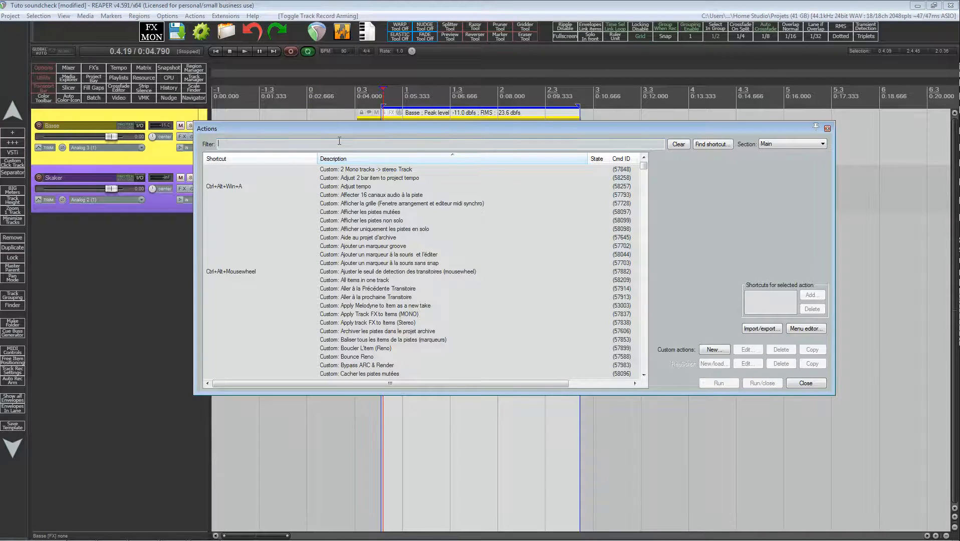
pyautogui.write('reno sound')
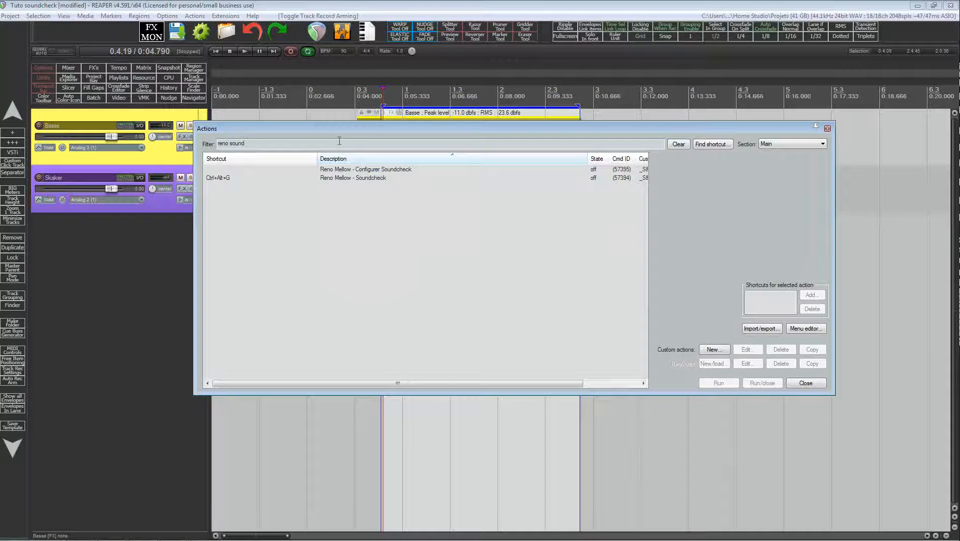
pyautogui.click(378, 171)
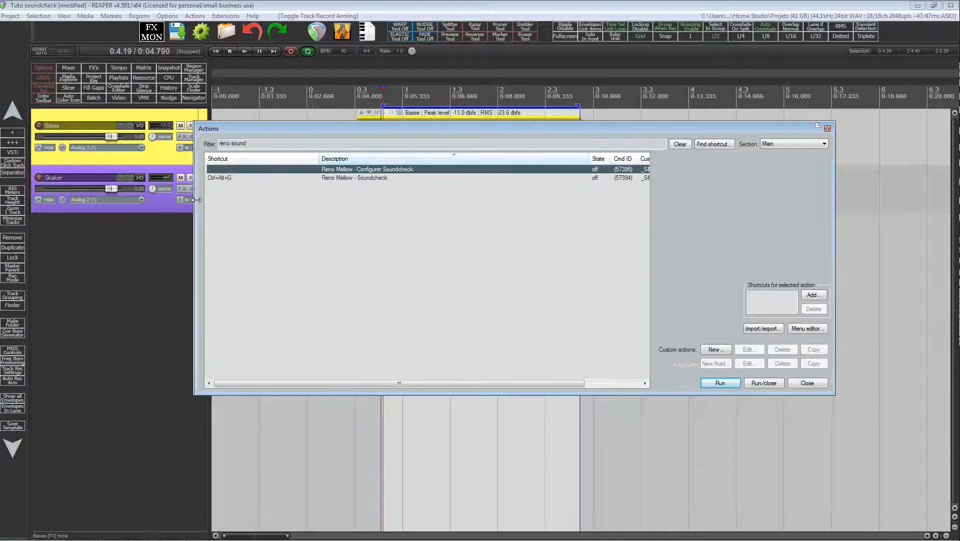
pyautogui.moveTo(195, 202); pyautogui.dragTo(418, 202)
pyautogui.moveTo(672, 126); pyautogui.dragTo(705, 64)
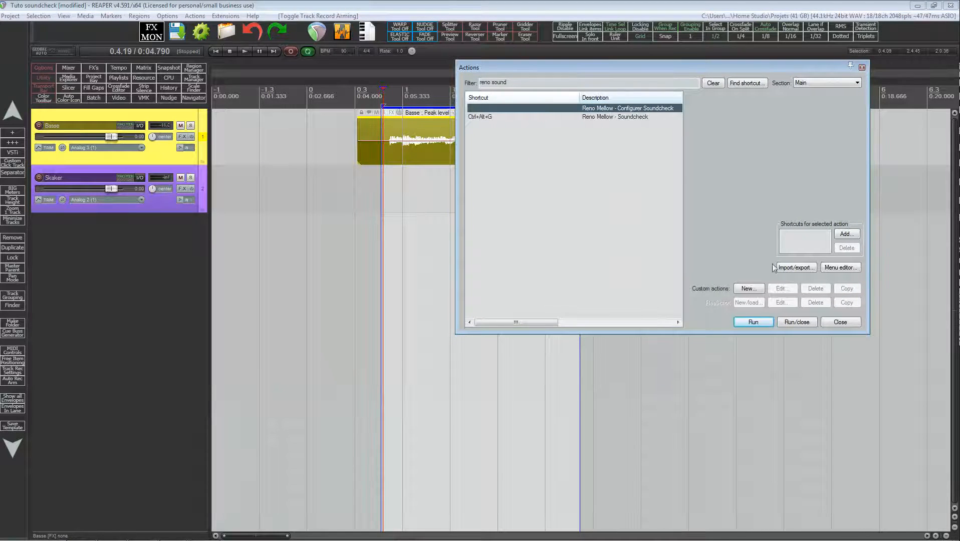
pyautogui.click(755, 325)
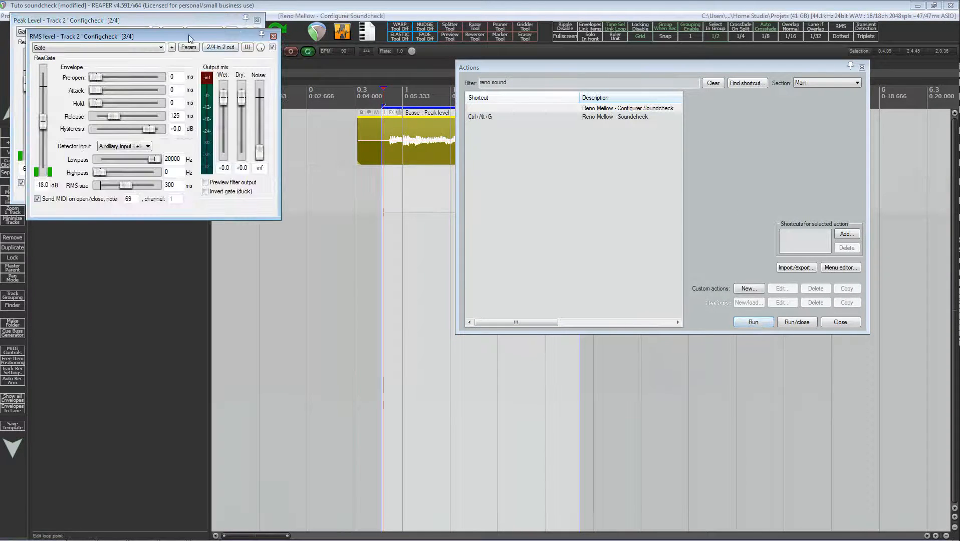
# Place the two Configcheck gate windows side by side and set the threshold to -2.5 dB for Peak Level and -21.0 dB for RMS level
pyautogui.moveTo(189, 36); pyautogui.dragTo(442, 22)
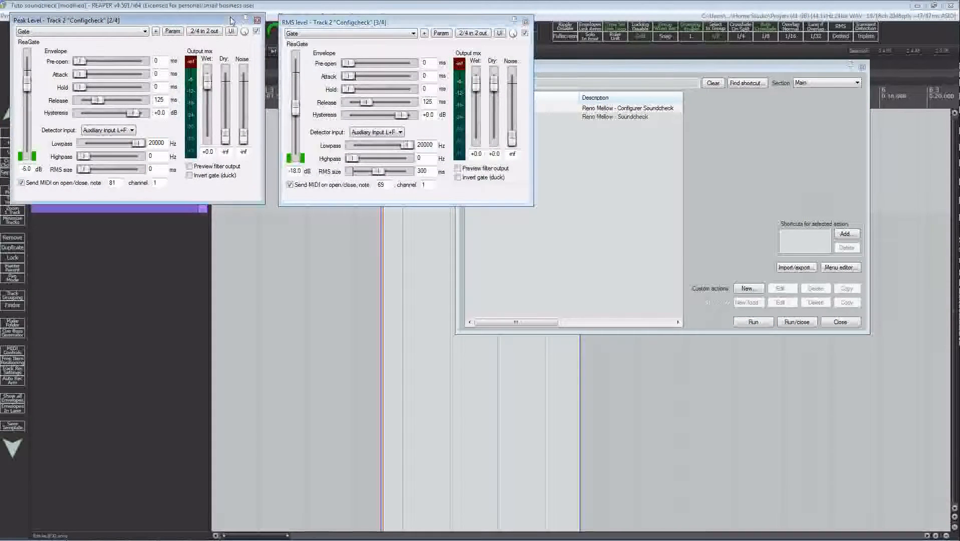
pyautogui.moveTo(233, 18); pyautogui.dragTo(241, 24)
pyautogui.moveTo(333, 23); pyautogui.dragTo(329, 24)
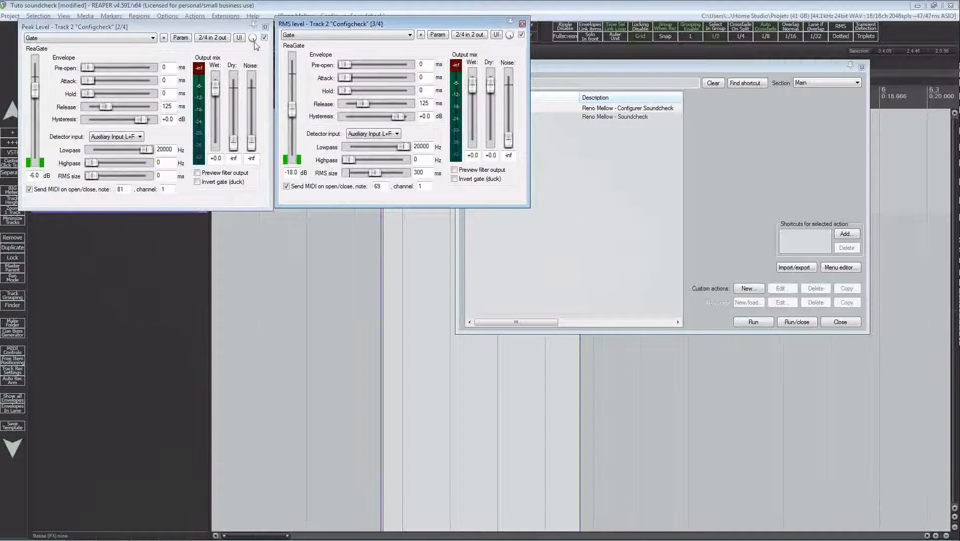
pyautogui.click(28, 27)
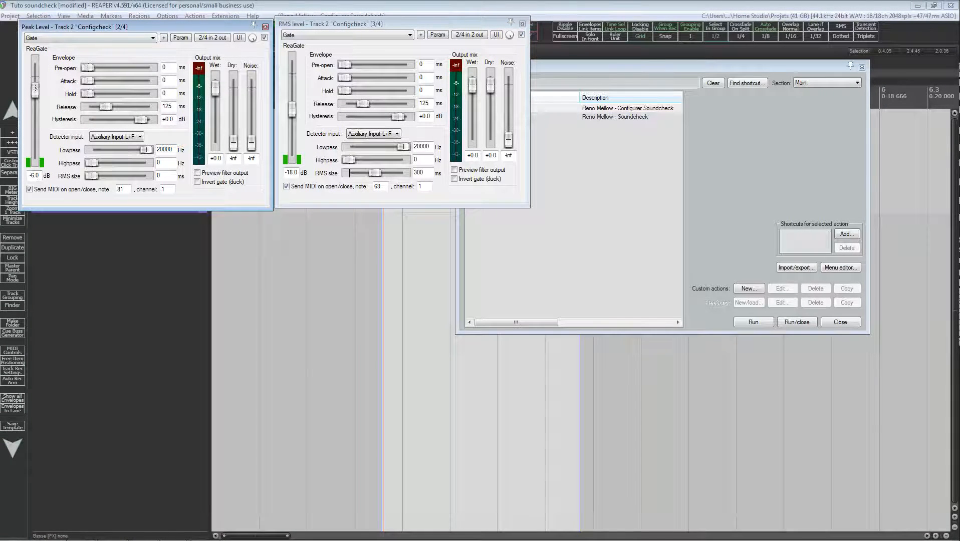
pyautogui.moveTo(35, 88); pyautogui.dragTo(36, 80)
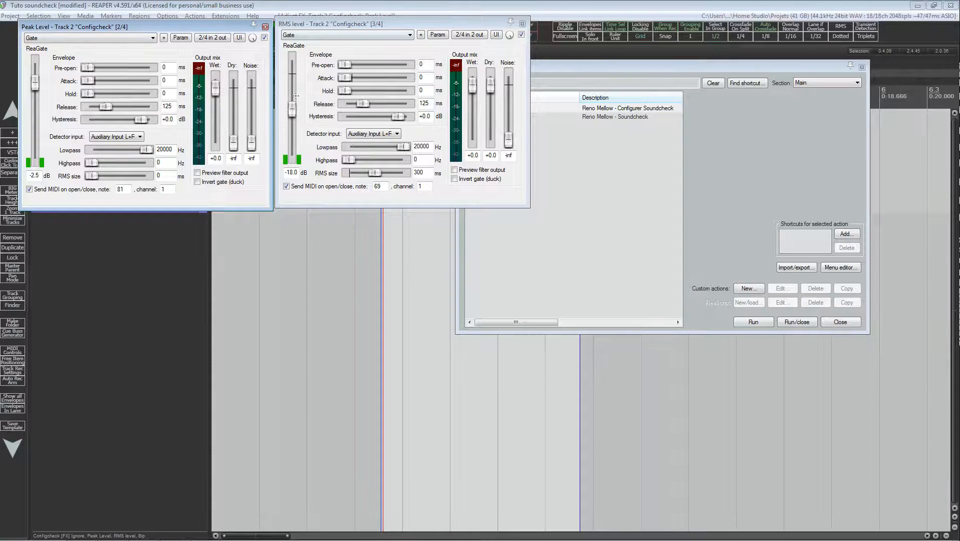
pyautogui.moveTo(293, 111); pyautogui.dragTo(292, 113)
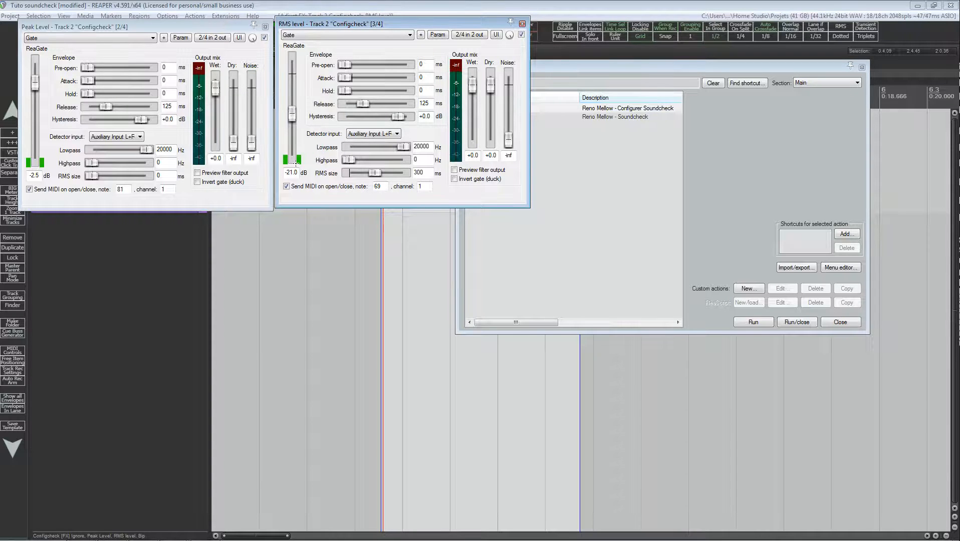
# Run Reno Mellow - Configurer Soundcheck again to bring up the Configcheck FX chain window, and move it clear of the window edge
pyautogui.click(558, 69)
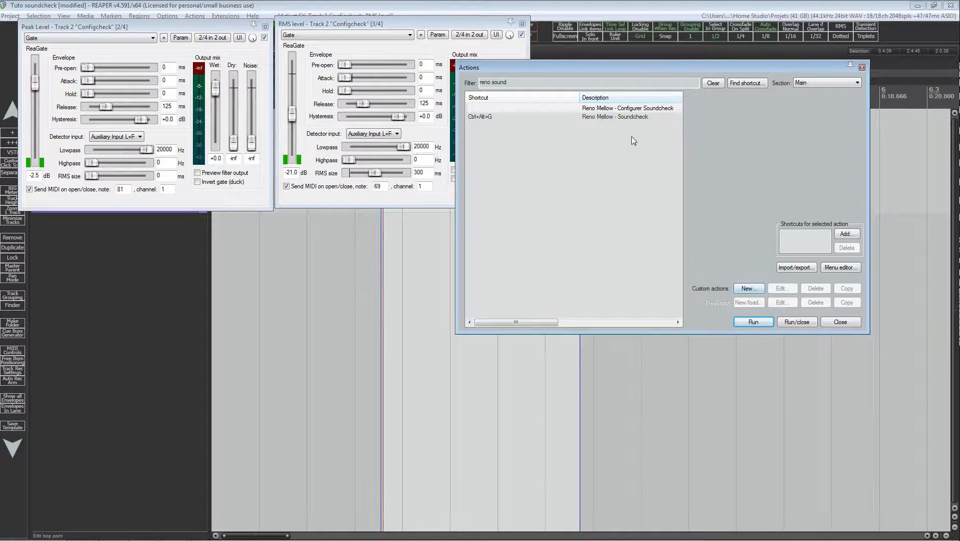
pyautogui.click(621, 108)
pyautogui.click(749, 322)
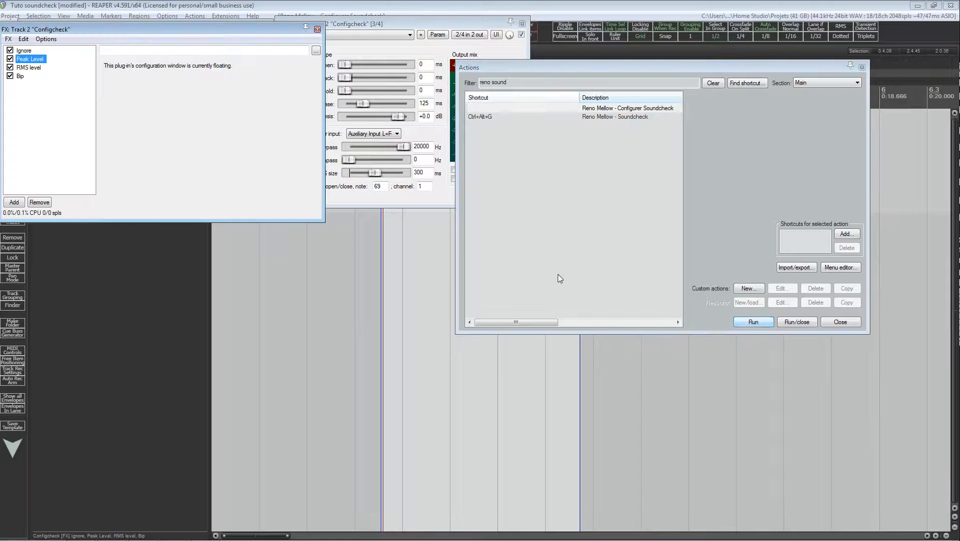
pyautogui.moveTo(98, 28); pyautogui.dragTo(213, 29)
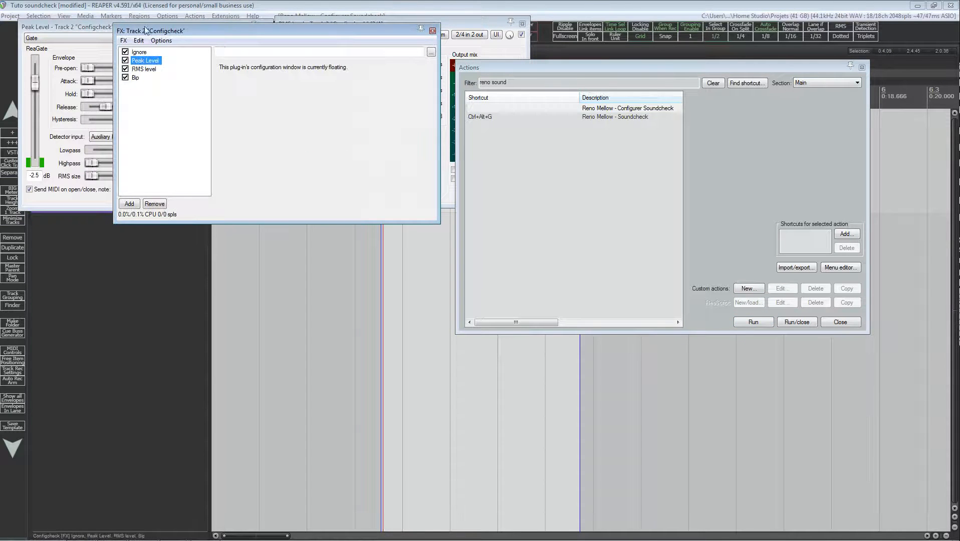
# View the existing chain files in the save dialog for the Configcheck FX chain and leave without saving
pyautogui.click(126, 44)
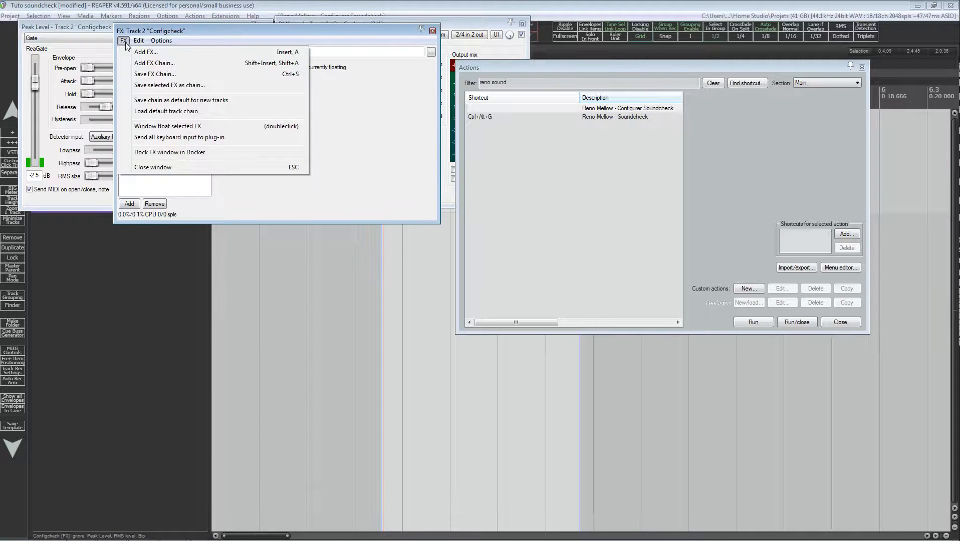
pyautogui.click(151, 76)
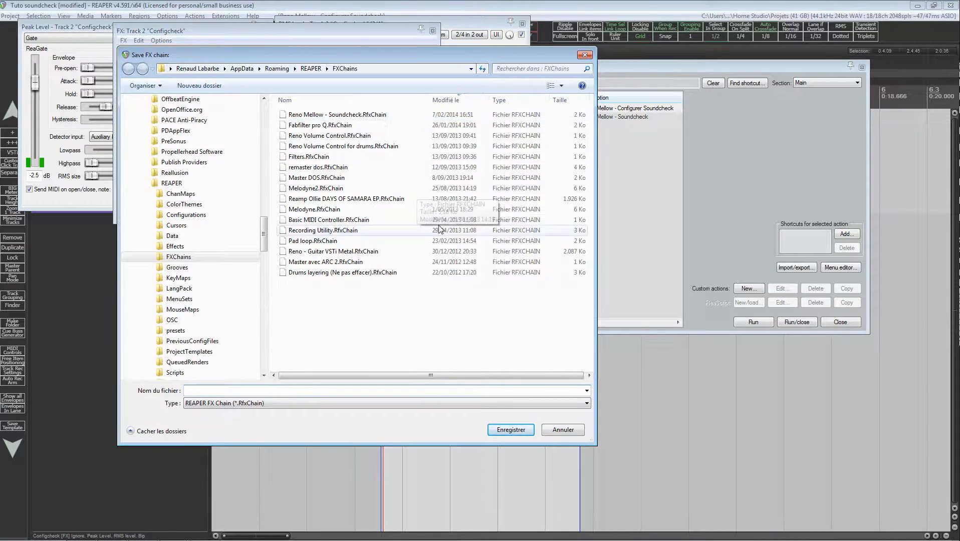
pyautogui.click(563, 430)
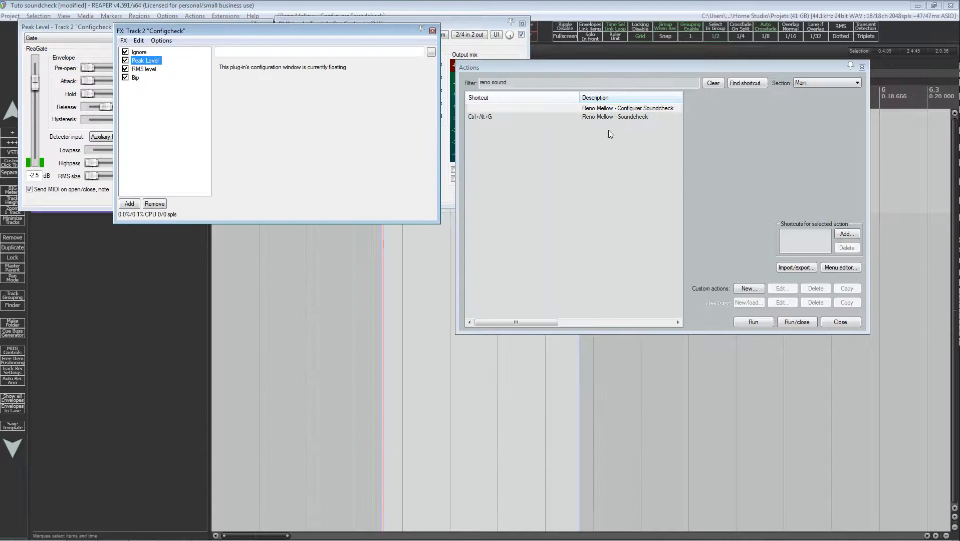
# Run Reno Mellow - Configurer Soundcheck once more to exit the configuration, and close the action list
pyautogui.click(608, 114)
pyautogui.click(608, 109)
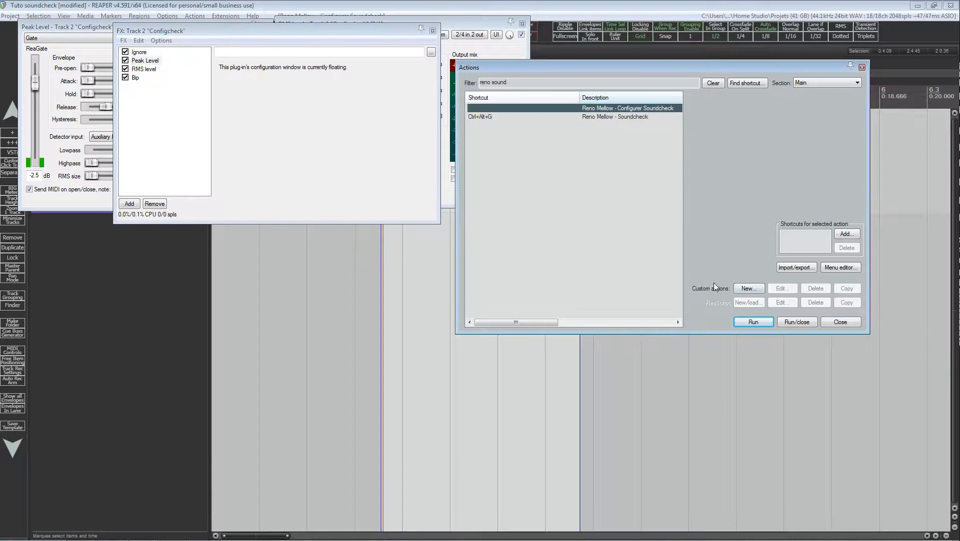
pyautogui.click(752, 322)
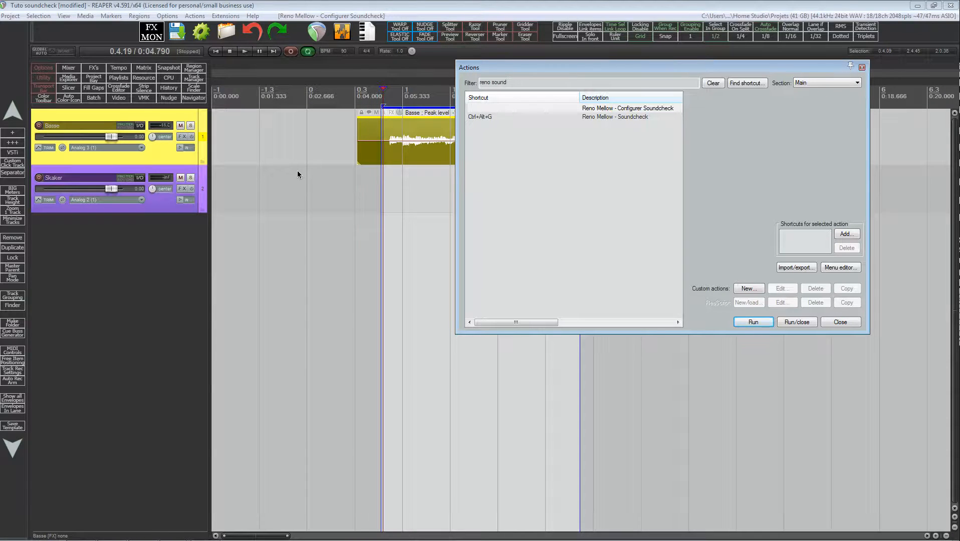
pyautogui.click(861, 68)
# Trim the start of the Basse item to the start of the time selection
pyautogui.scroll(-3, 451, 182)
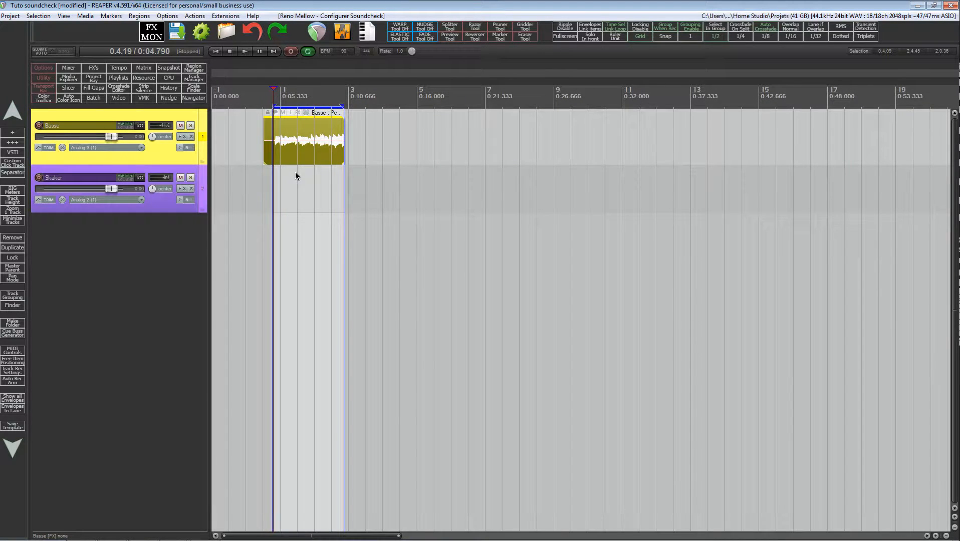
pyautogui.scroll(4, 296, 175)
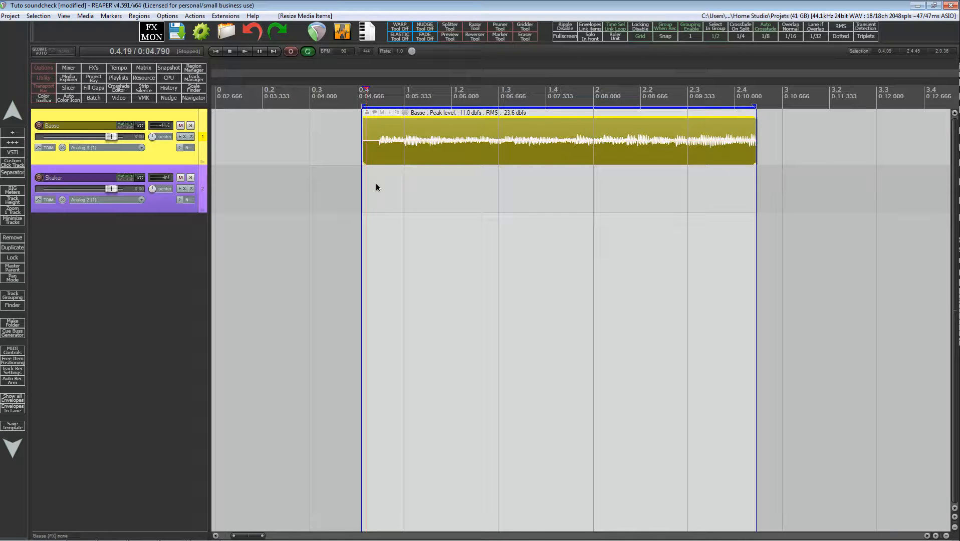
# Add the Skaker track to the Basse selection and switch the Soundcheck on and off for both tracks
pyautogui.keyDown('ctrl'); pyautogui.click(204, 177); pyautogui.keyUp('ctrl')
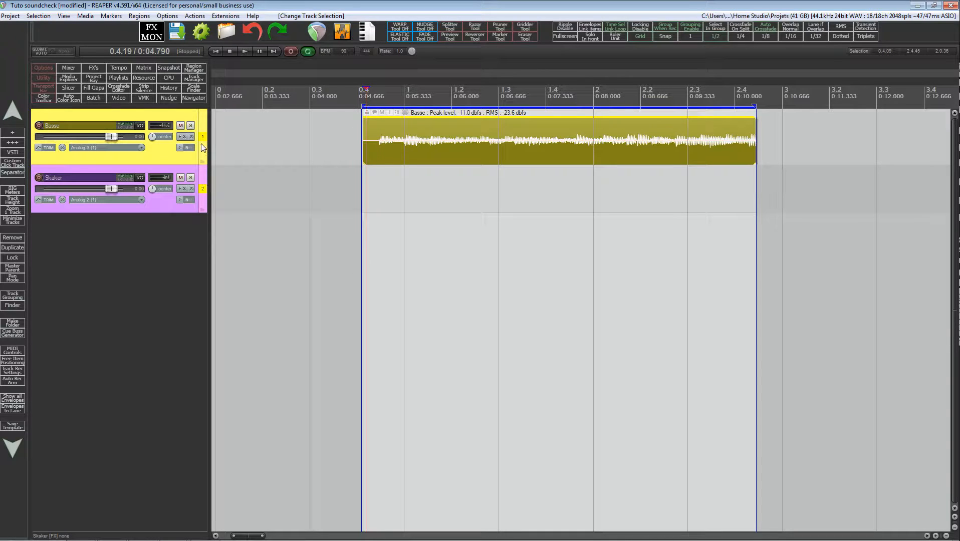
pyautogui.press('s')
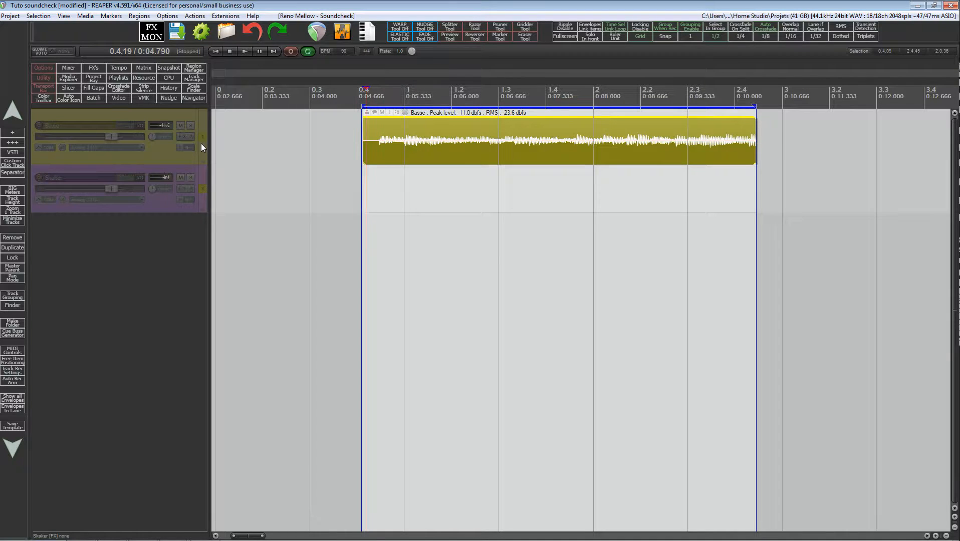
pyautogui.press('s')
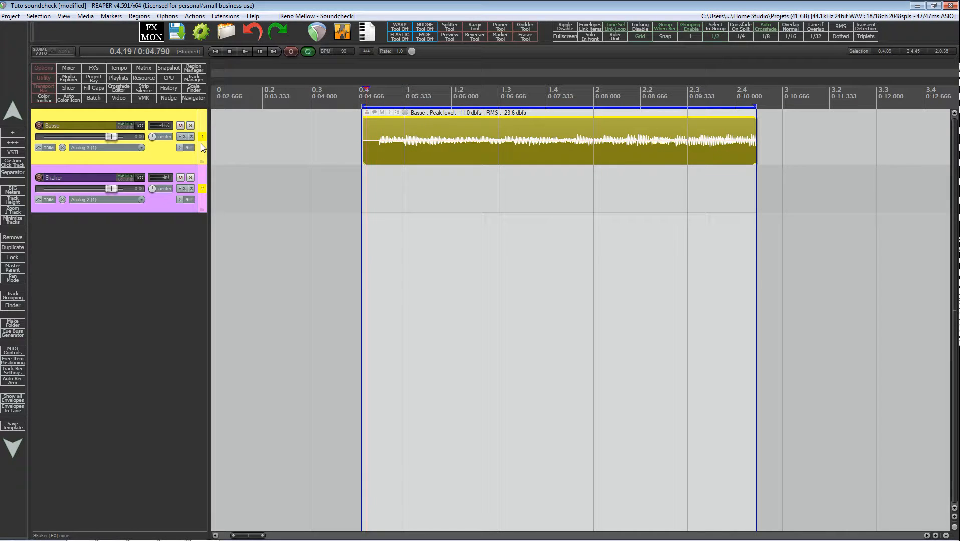